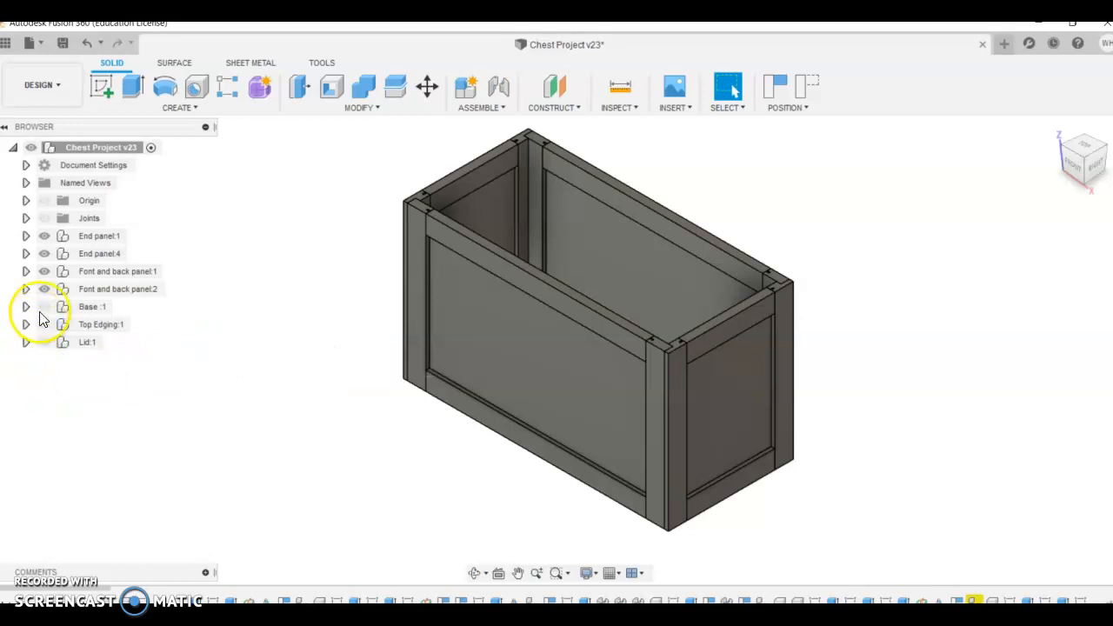
Turn on the visibility of the Base, Top Edging and Lid components of the chest
{"action": "left_click", "coordinate": [44, 308]}
{"action": "left_click", "coordinate": [43, 308]}
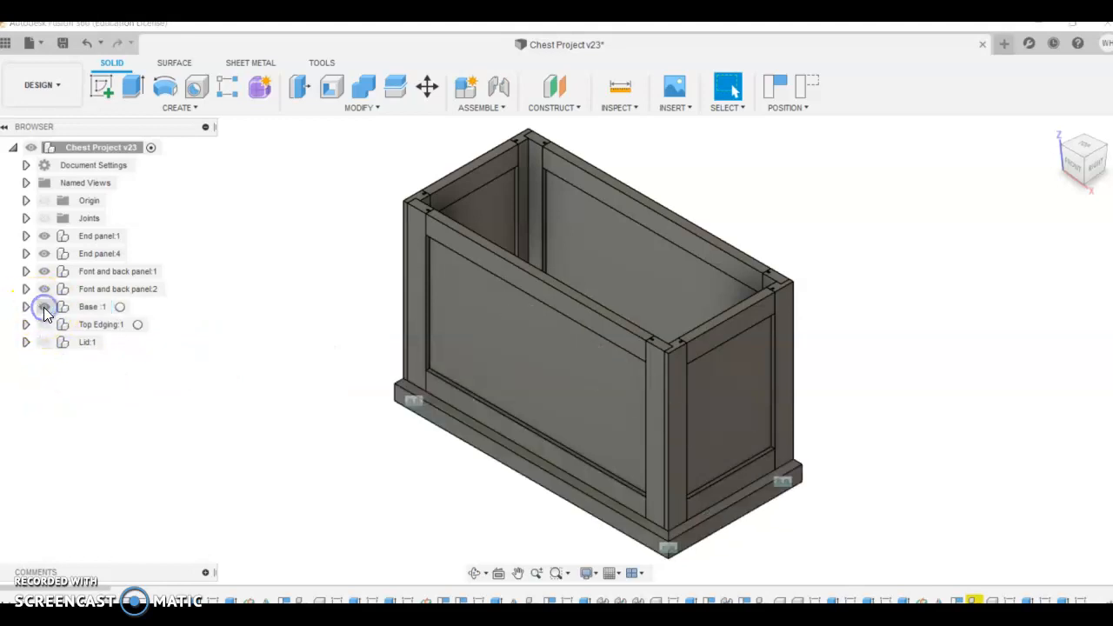
{"action": "left_click", "coordinate": [44, 324]}
{"action": "left_click", "coordinate": [45, 324]}
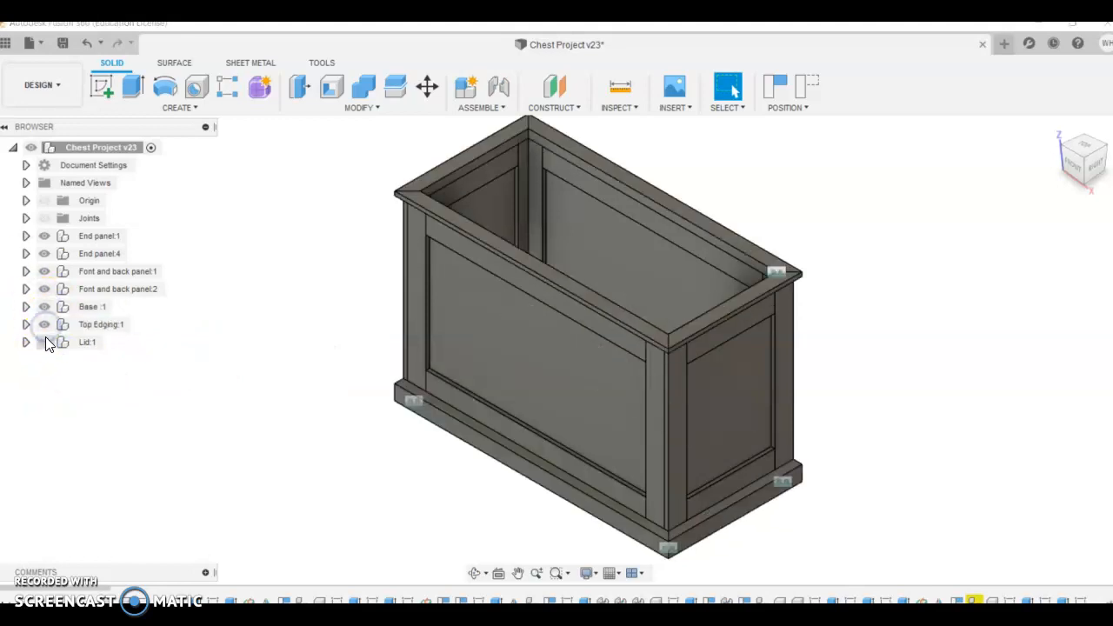
{"action": "left_click", "coordinate": [44, 342]}
{"action": "left_click", "coordinate": [44, 342]}
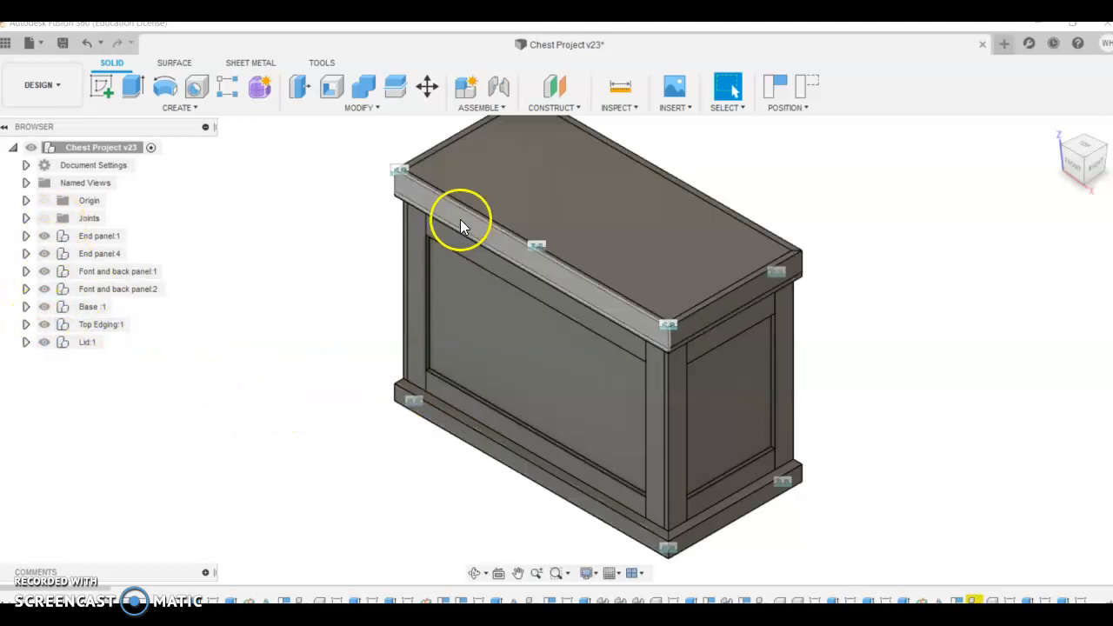
Hide the Lid, Top Edging and Base components, leaving only the four side panels displayed
{"action": "left_click", "coordinate": [44, 341]}
{"action": "left_click", "coordinate": [44, 324]}
{"action": "left_click", "coordinate": [45, 307]}
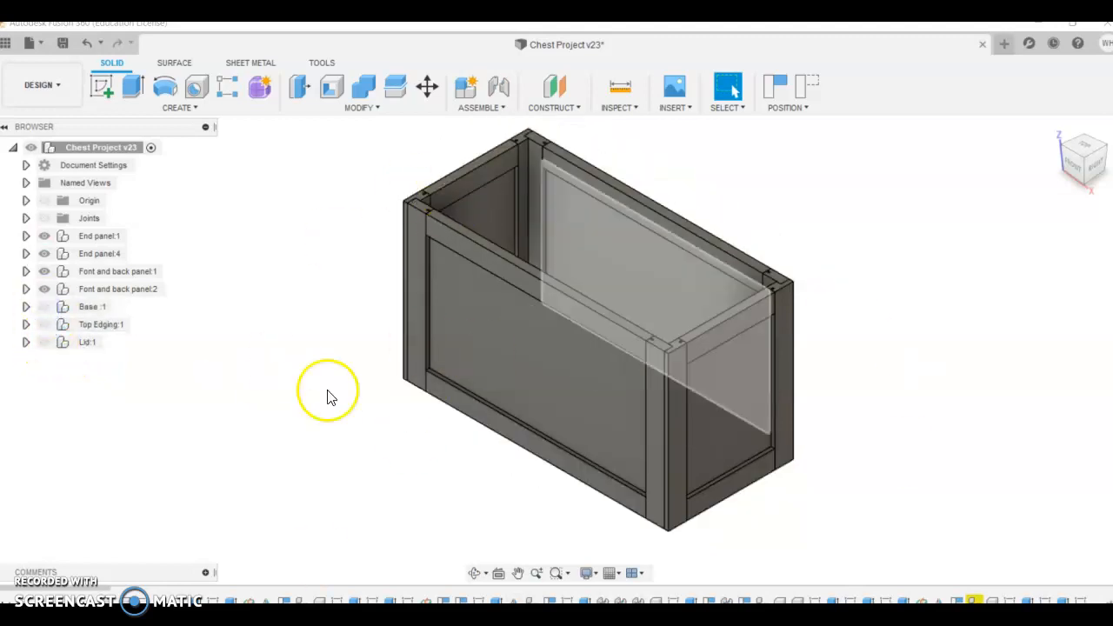
Show the Base, Top Edging and Lid components so the complete chest is displayed
{"action": "left_click", "coordinate": [45, 307]}
{"action": "left_click", "coordinate": [44, 324]}
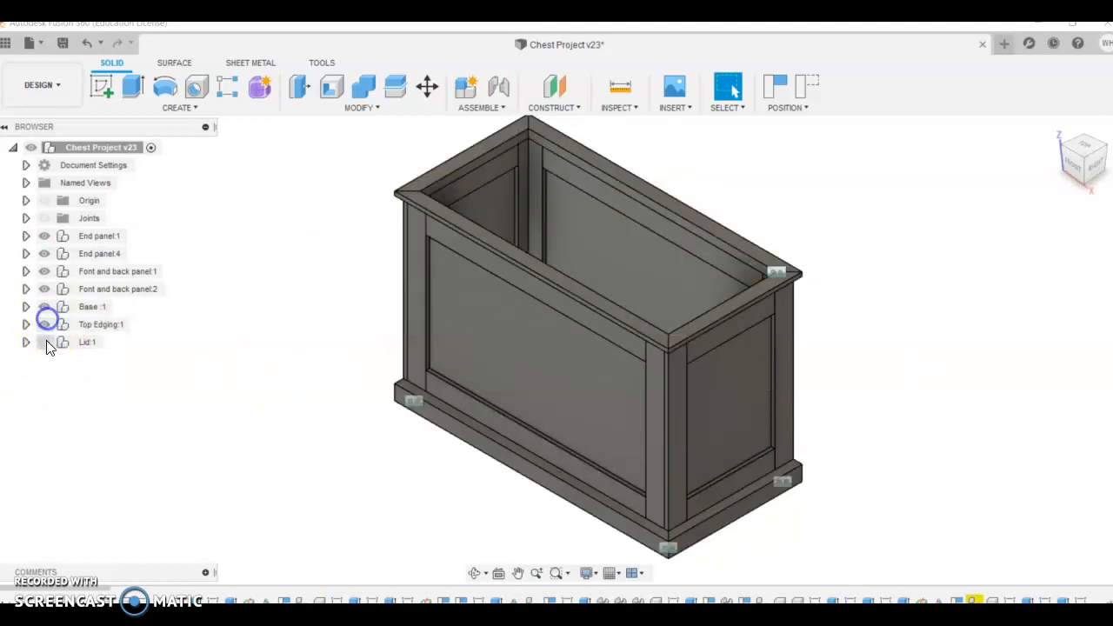
{"action": "left_click", "coordinate": [45, 342]}
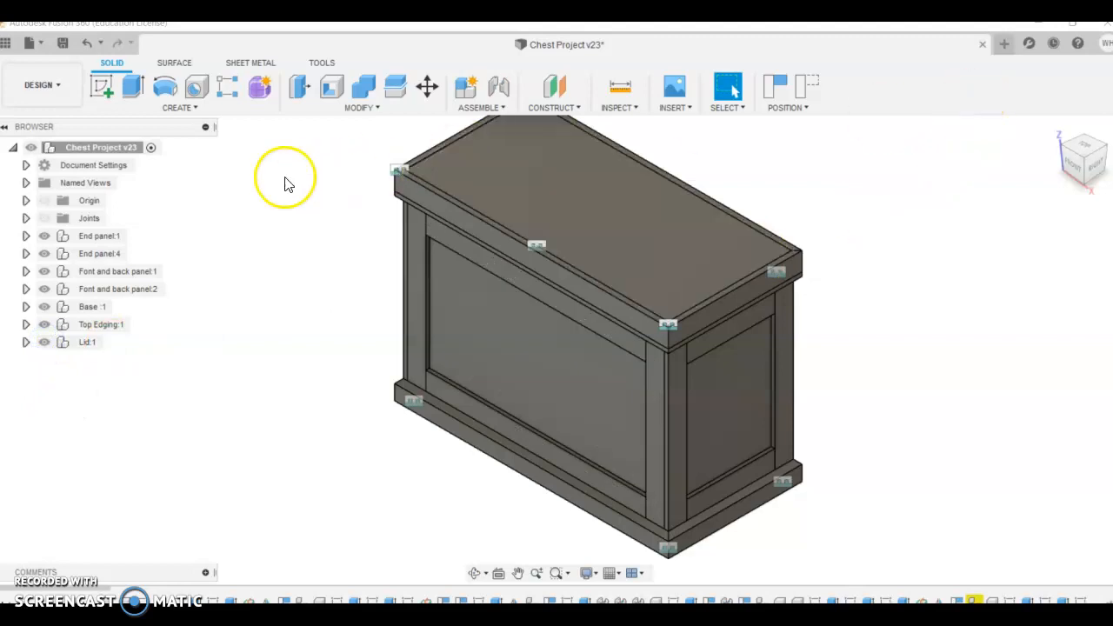
{"action": "left_click", "coordinate": [1104, 44]}
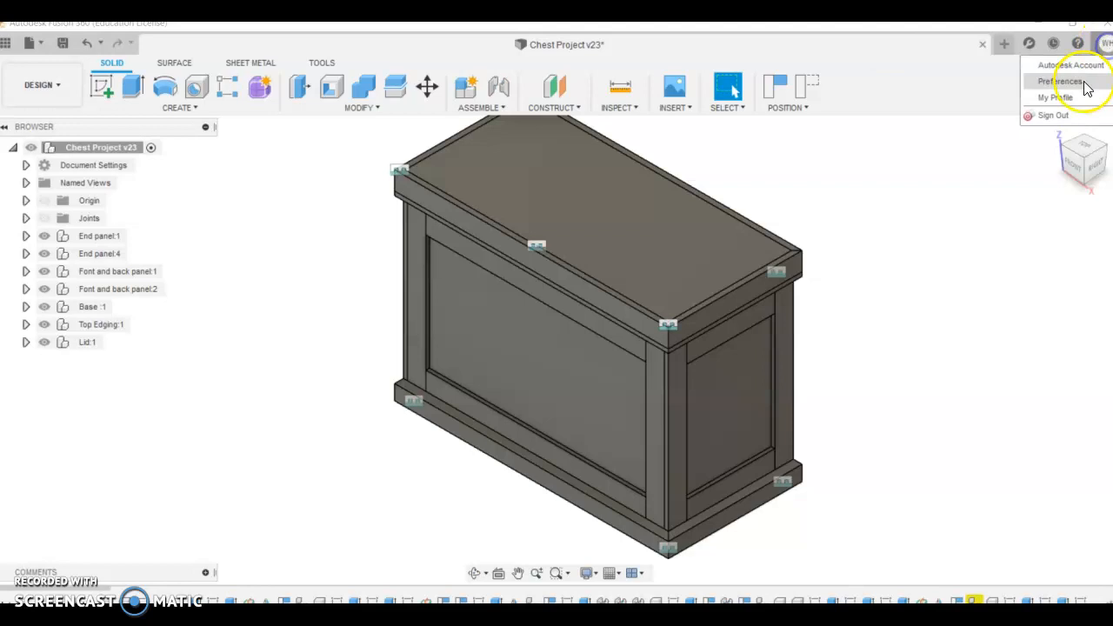
{"action": "left_click", "coordinate": [966, 172]}
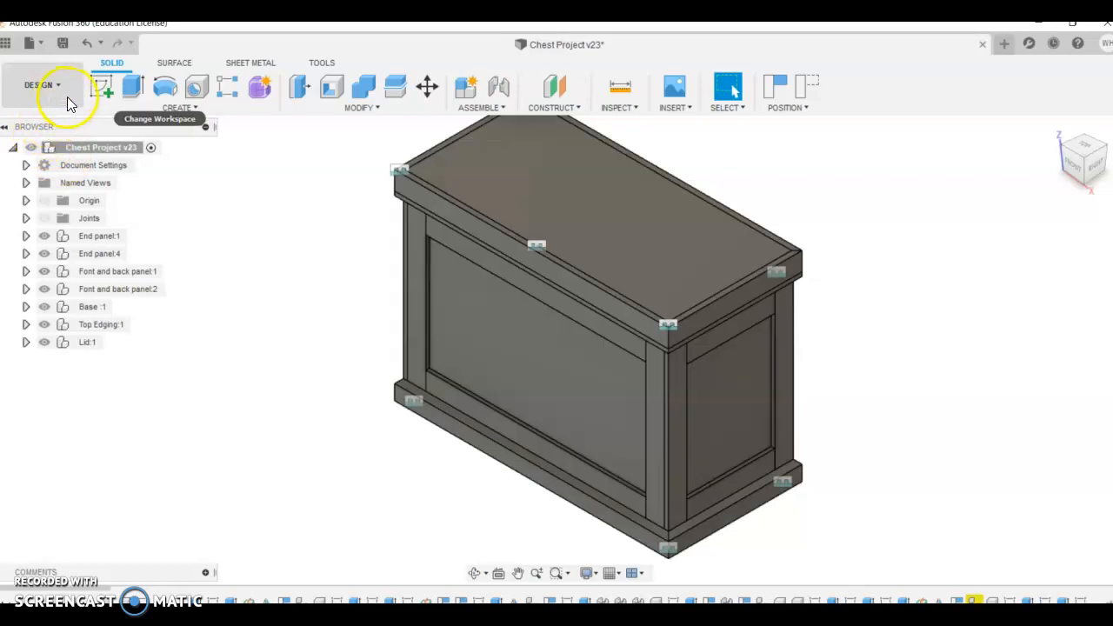
Upload the Rostrevor A4 Template.f2t file from the Desktop to the Year 11 Woodwork Screencast project
{"action": "left_click", "coordinate": [35, 44]}
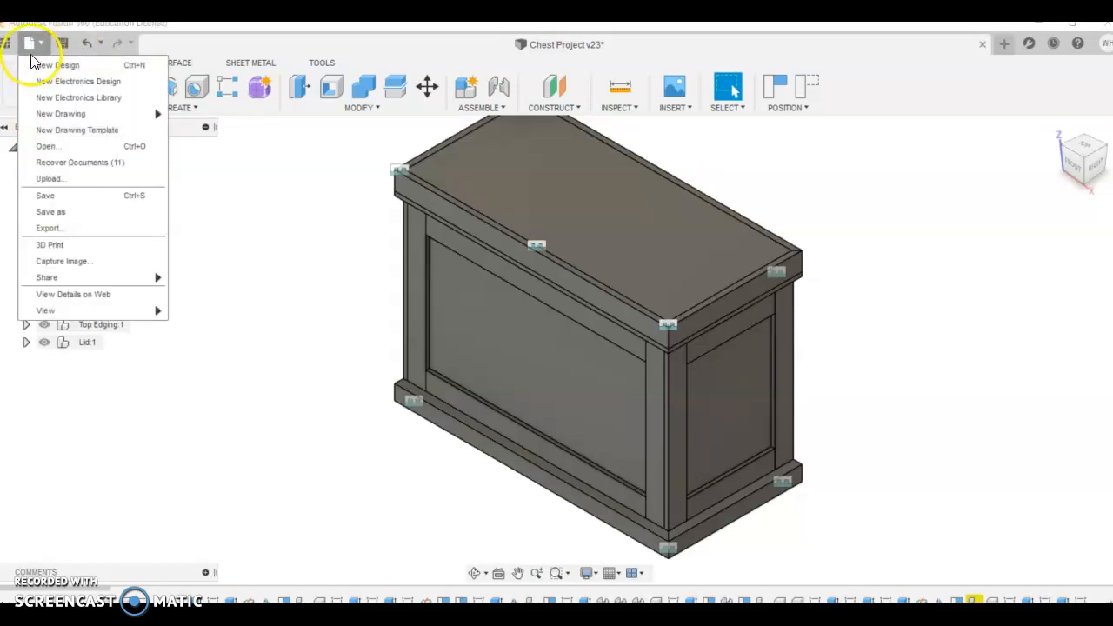
{"action": "left_click", "coordinate": [52, 179]}
{"action": "left_click", "coordinate": [360, 279]}
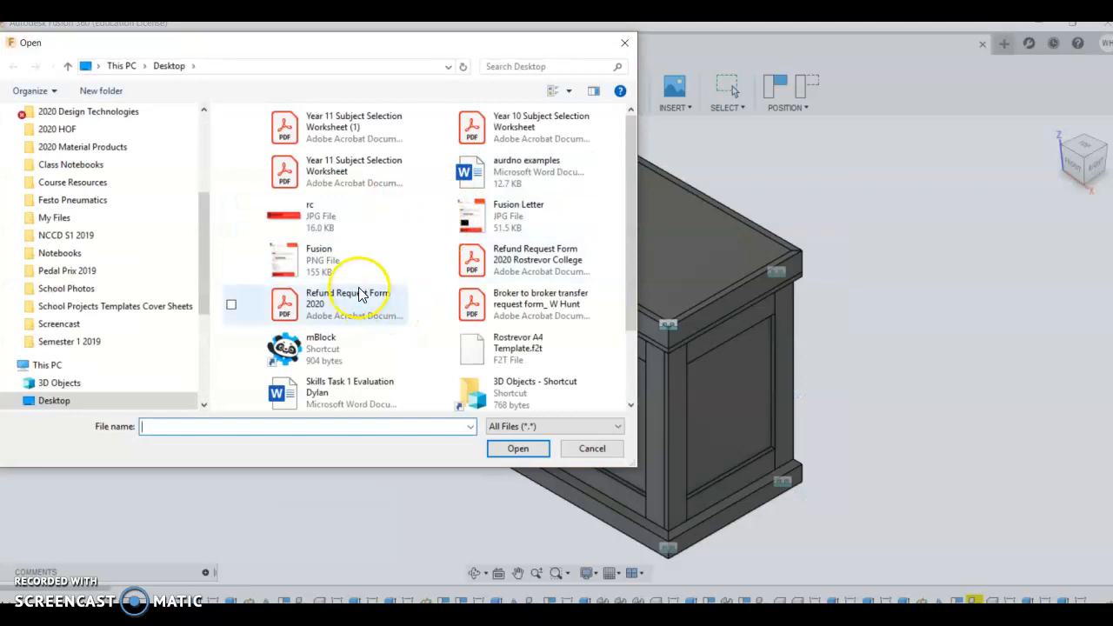
{"action": "scroll", "coordinate": [487, 247], "scroll_direction": "down", "scroll_amount": 2}
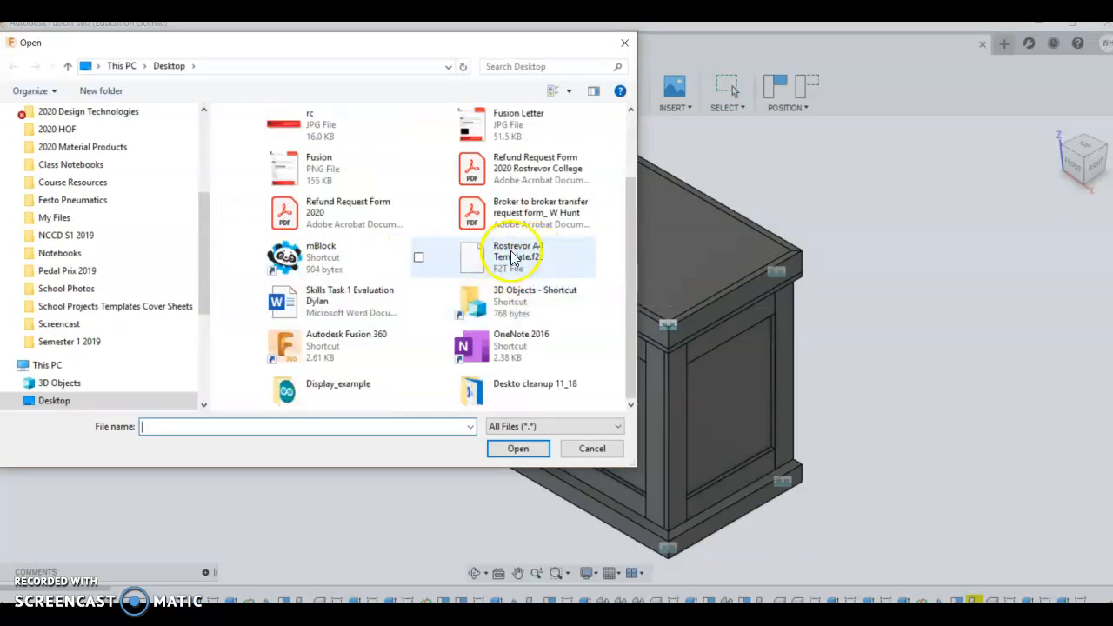
{"action": "left_click", "coordinate": [511, 252]}
{"action": "left_click", "coordinate": [521, 449]}
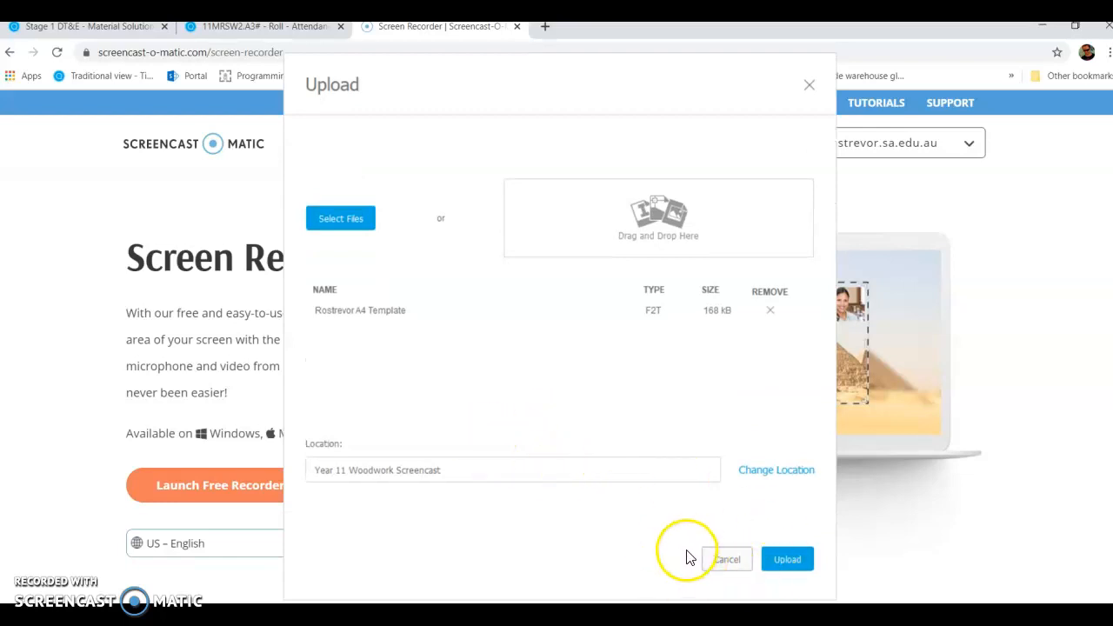
{"action": "left_click", "coordinate": [787, 560]}
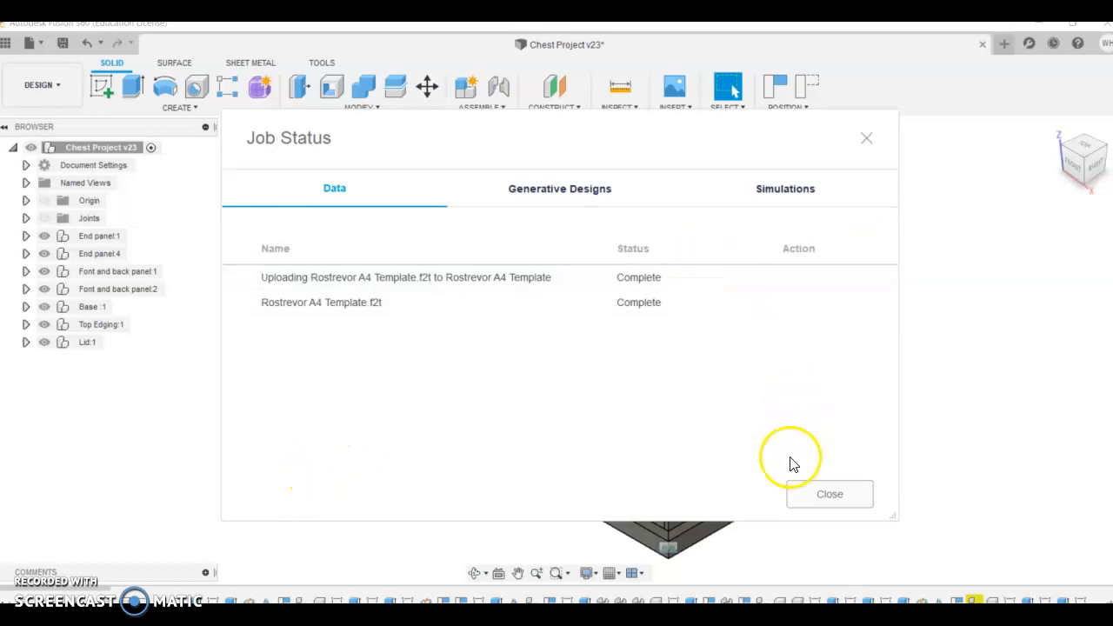
{"action": "left_click", "coordinate": [828, 494]}
Check the Year 11 Woodwork Screencast project files for the uploaded Rostrevor A4 Template
{"action": "left_click", "coordinate": [6, 43]}
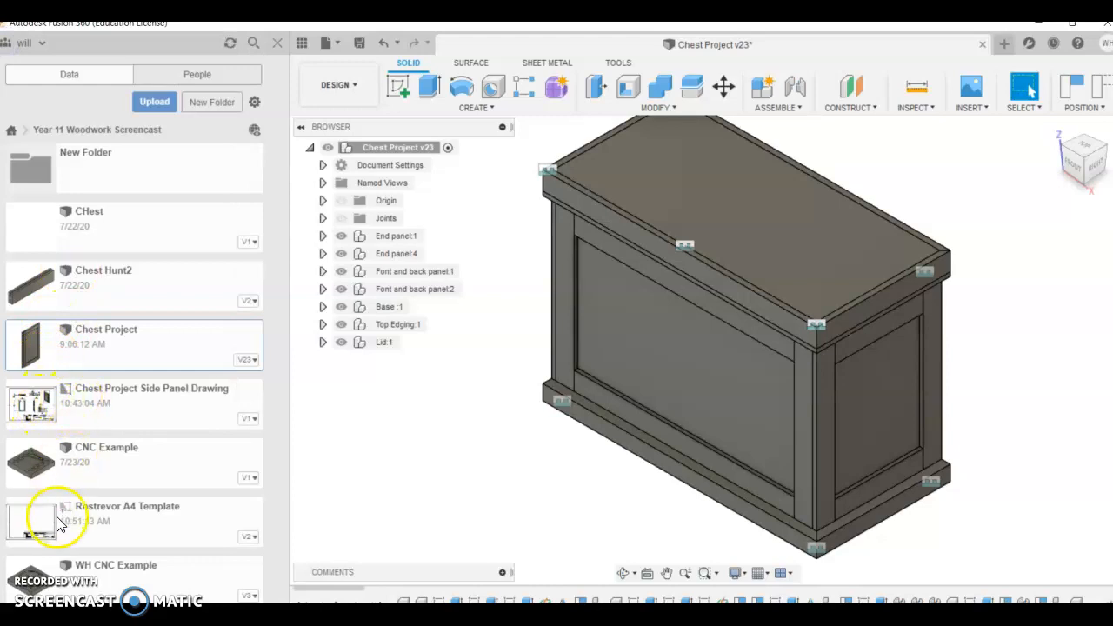
{"action": "left_click", "coordinate": [79, 515]}
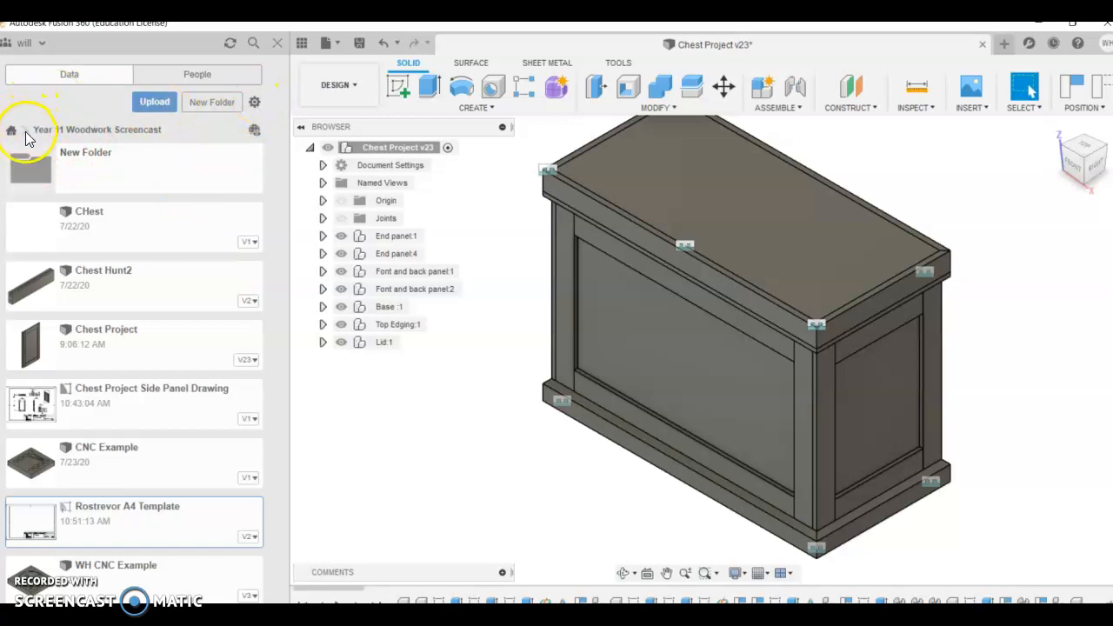
{"action": "left_click", "coordinate": [274, 45]}
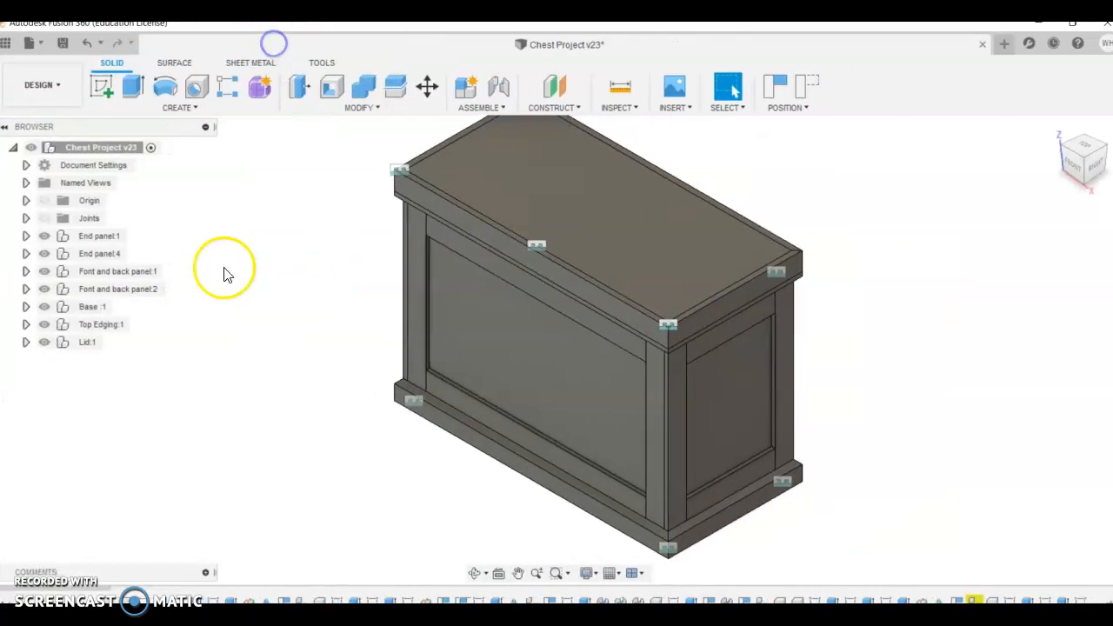
{"action": "left_click", "coordinate": [35, 43]}
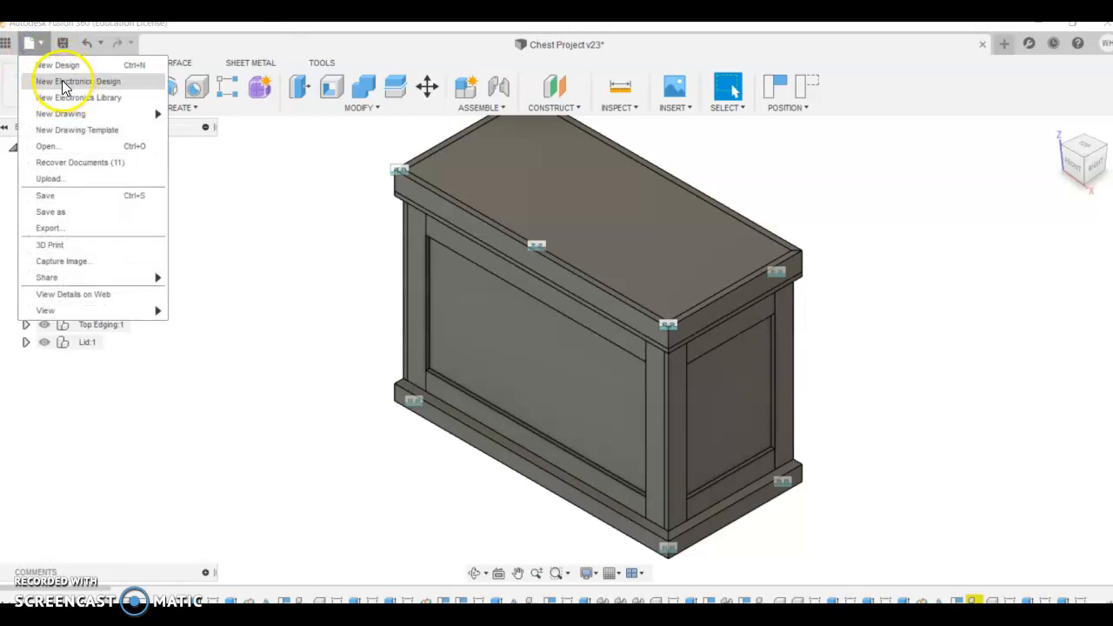
{"action": "left_click", "coordinate": [400, 318]}
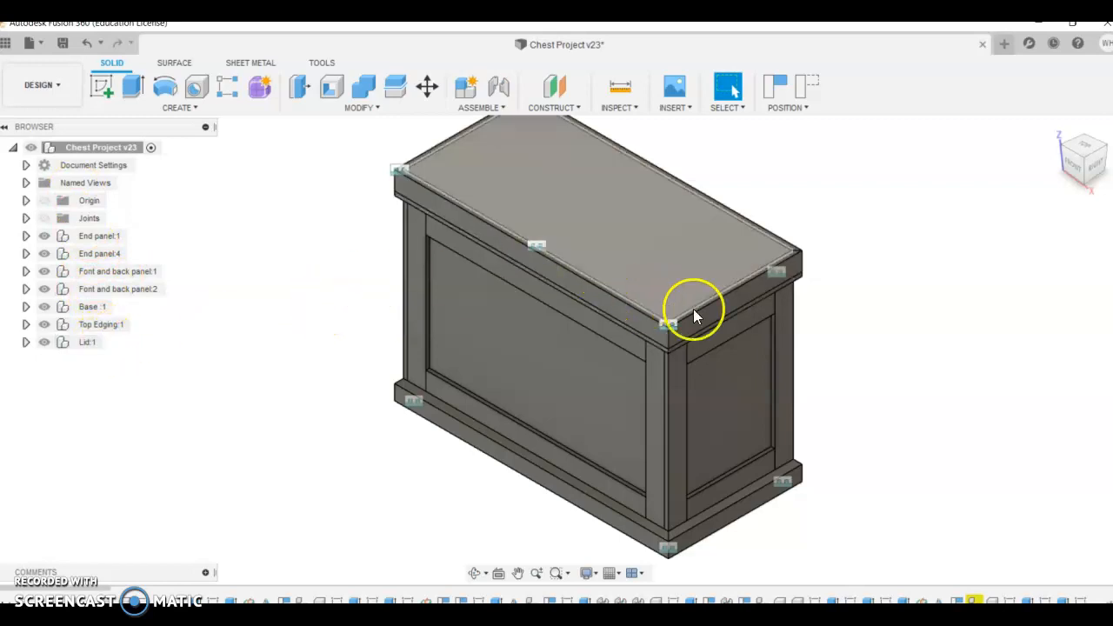
Create a new drawing from the design with the full assembly as contents and the Rostrevor A4 Template
{"action": "left_click", "coordinate": [44, 48]}
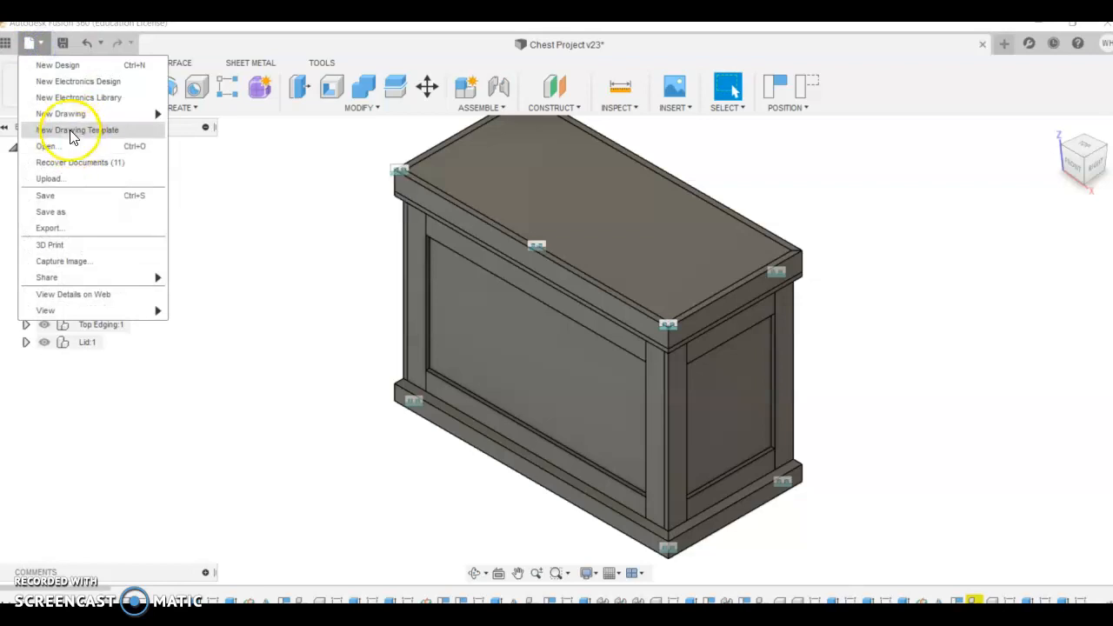
{"action": "mouse_move", "coordinate": [71, 121]}
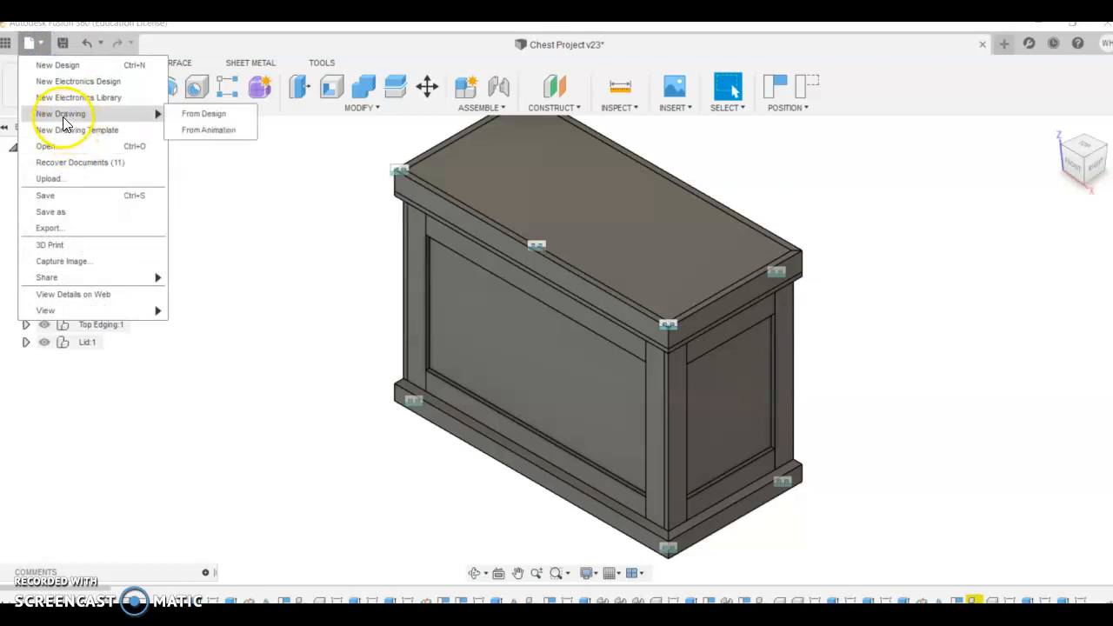
{"action": "left_click", "coordinate": [222, 116]}
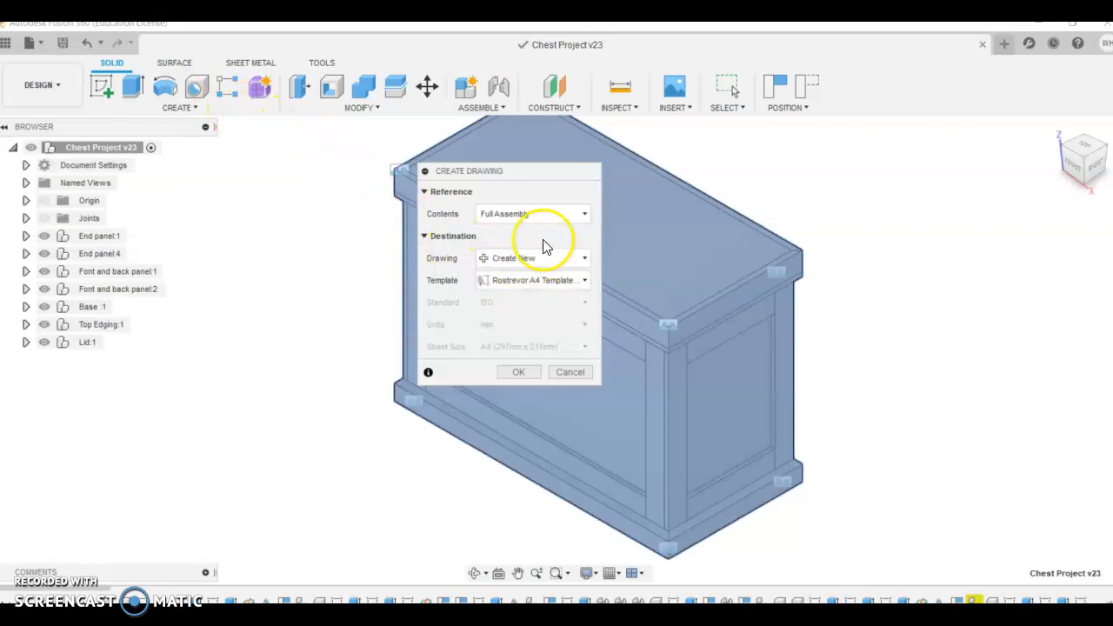
{"action": "left_click", "coordinate": [538, 284]}
{"action": "left_click", "coordinate": [536, 291]}
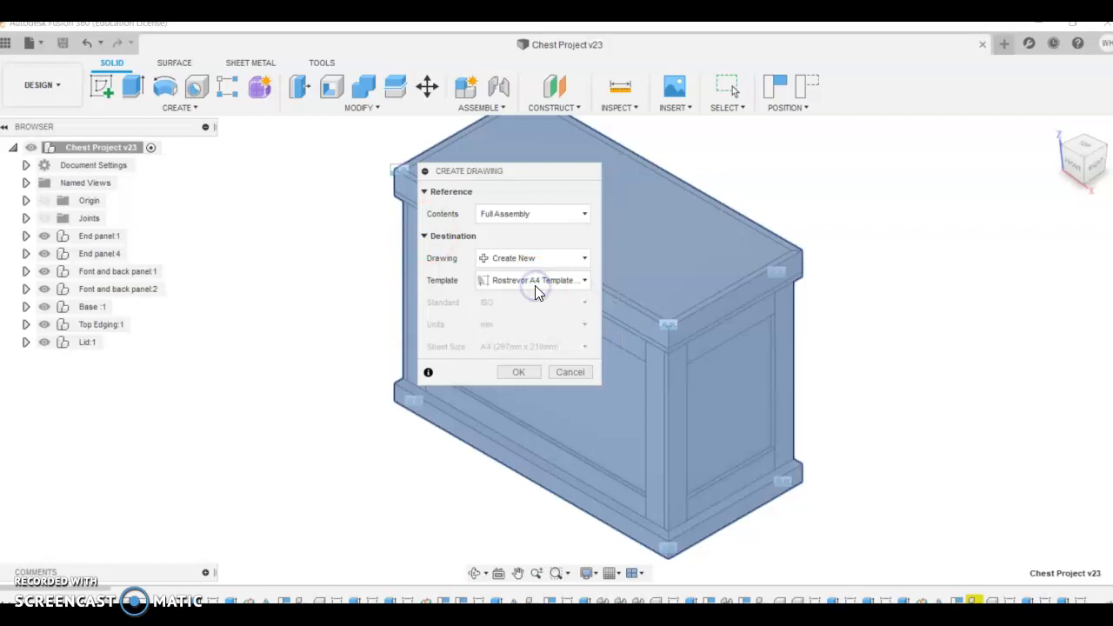
{"action": "left_click", "coordinate": [535, 286]}
{"action": "left_click", "coordinate": [525, 321]}
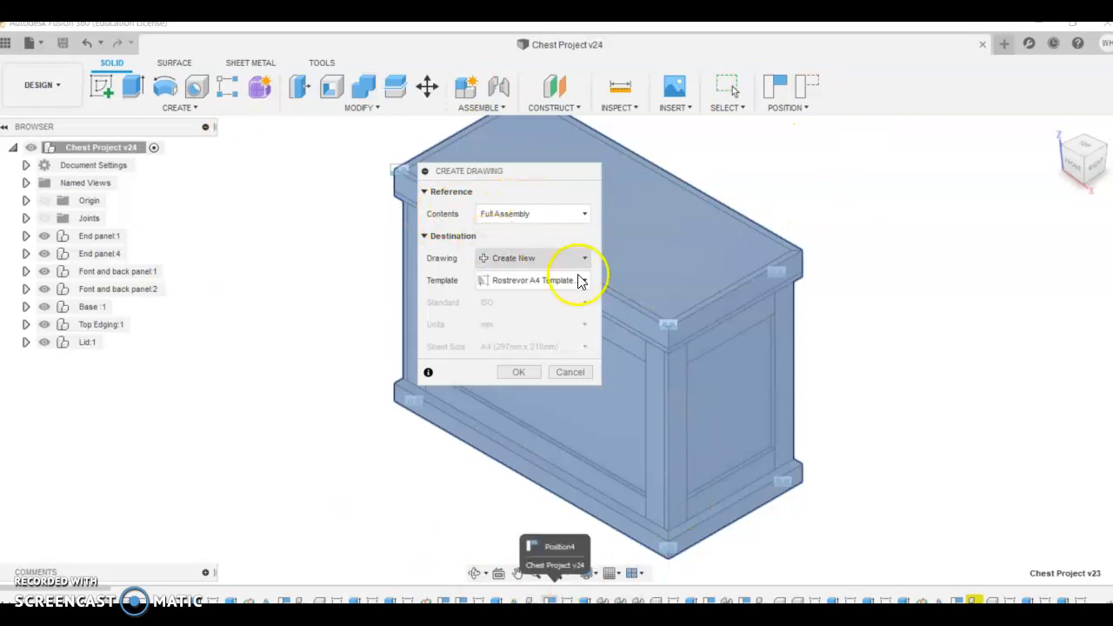
{"action": "left_click", "coordinate": [516, 373]}
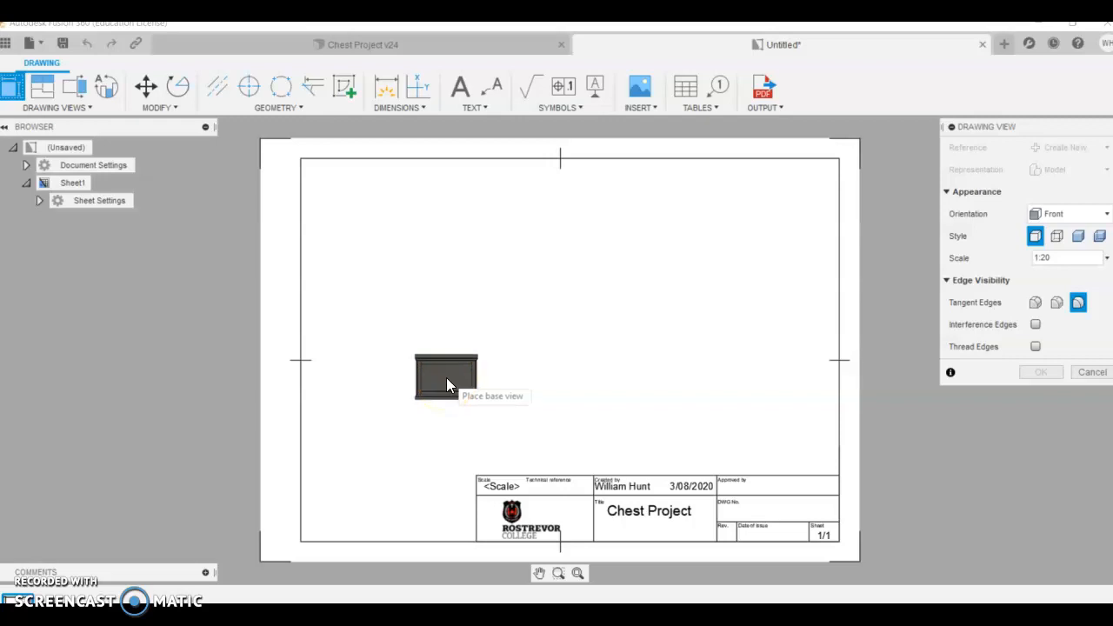
Try the RIGHT orientation for the chest's base view
{"action": "left_click", "coordinate": [475, 387]}
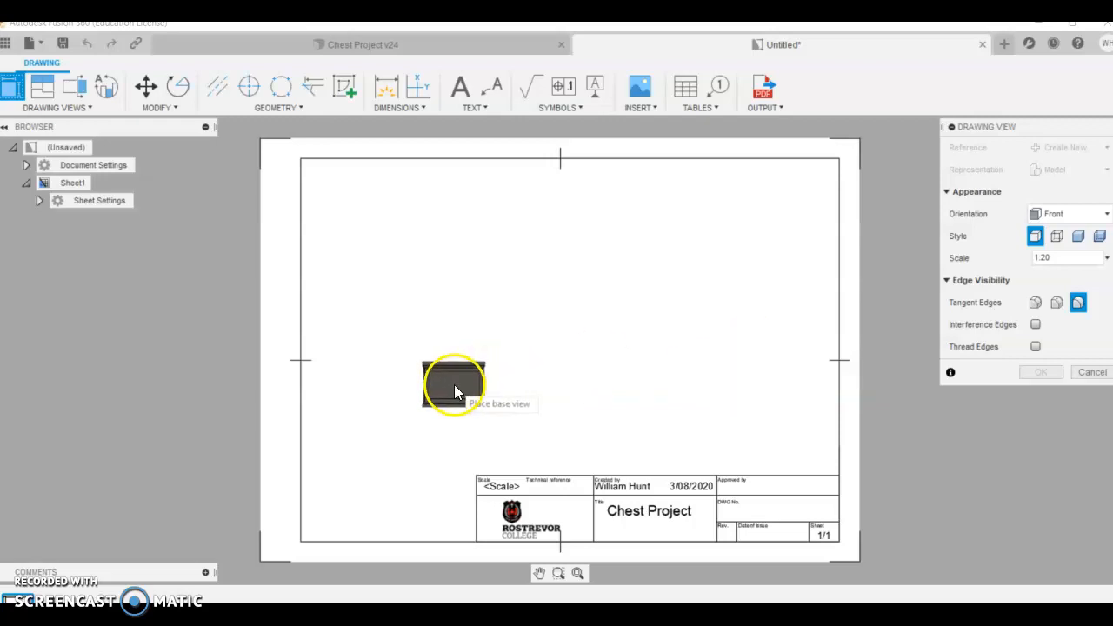
{"action": "left_click_drag", "start_coordinate": [1018, 137], "coordinate": [798, 179]}
{"action": "left_click", "coordinate": [841, 253]}
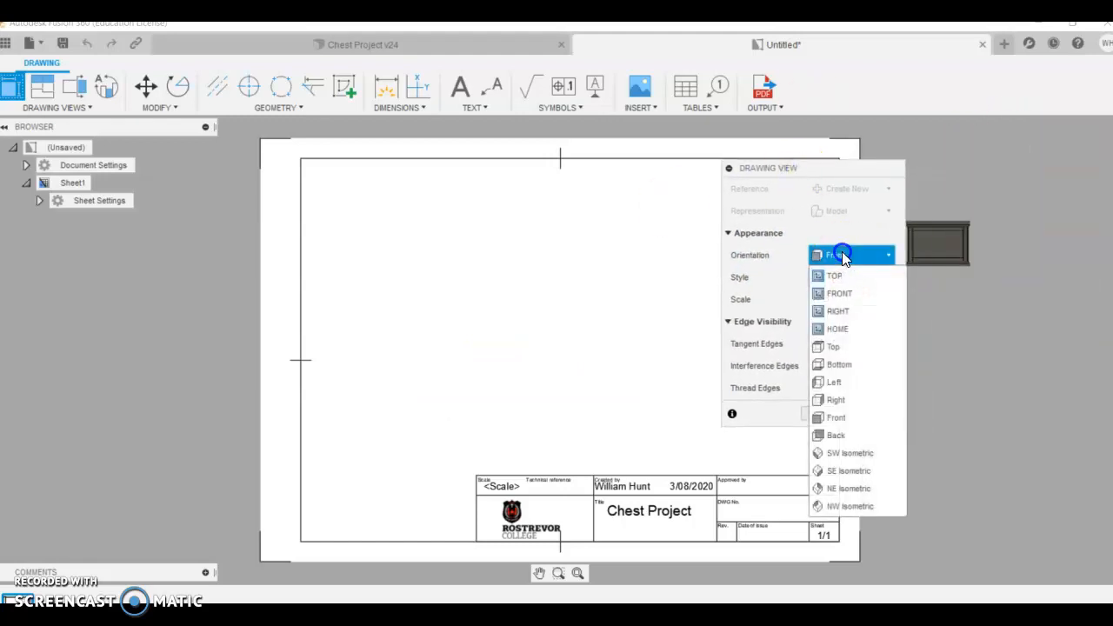
{"action": "left_click", "coordinate": [839, 311]}
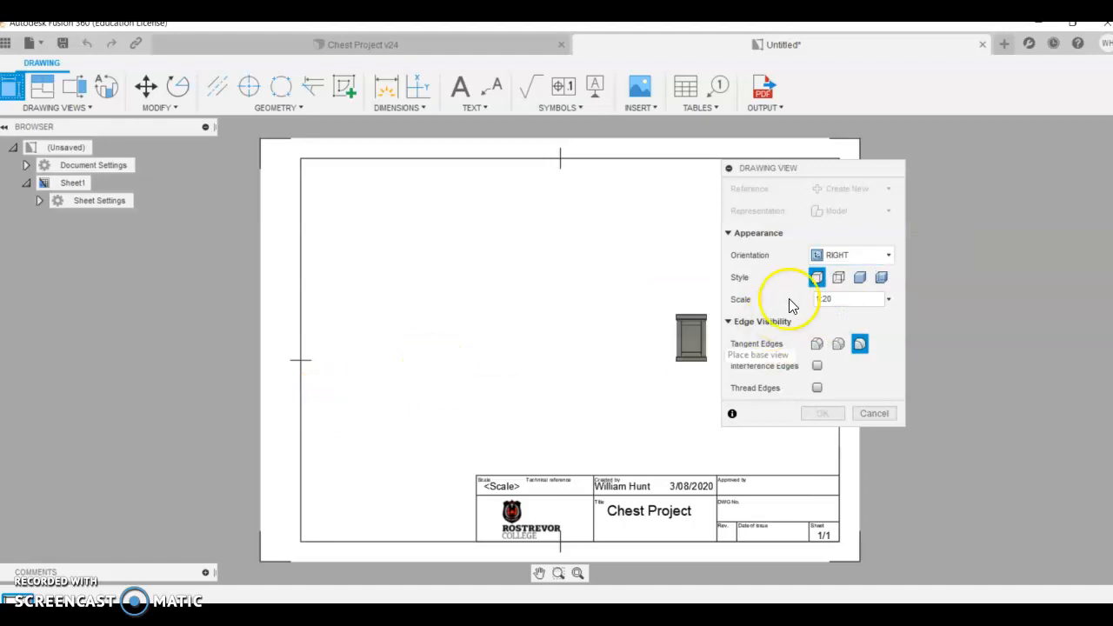
Place the chest's base view in the sheet's lower-left area with FRONT orientation, visible edges and 1:20 scale
{"action": "left_click", "coordinate": [852, 255]}
{"action": "left_click", "coordinate": [838, 277]}
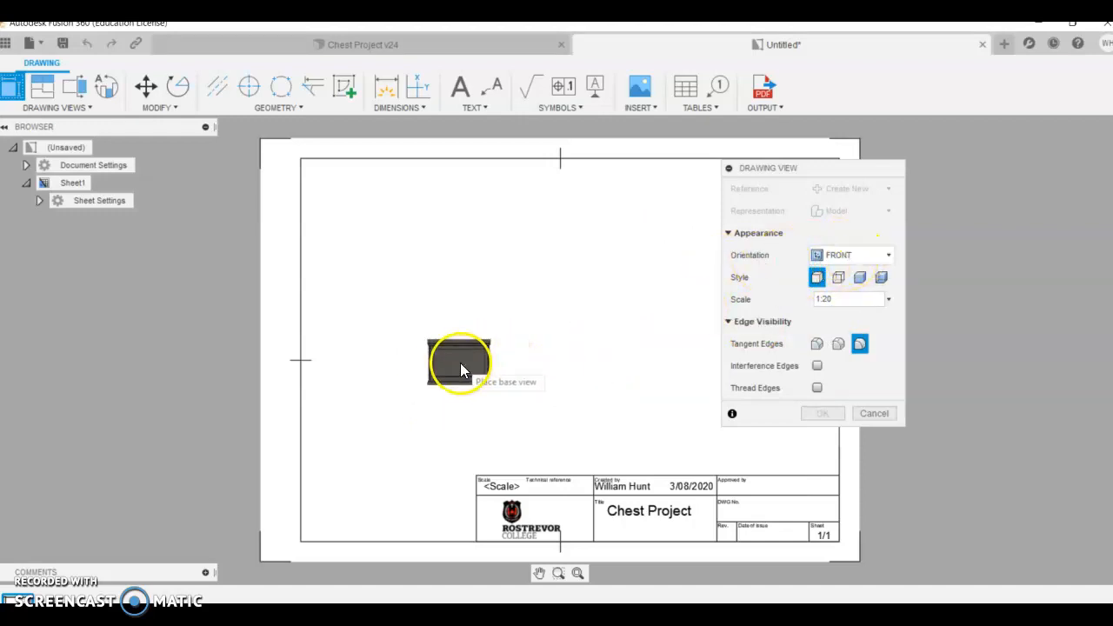
{"action": "left_click", "coordinate": [449, 380]}
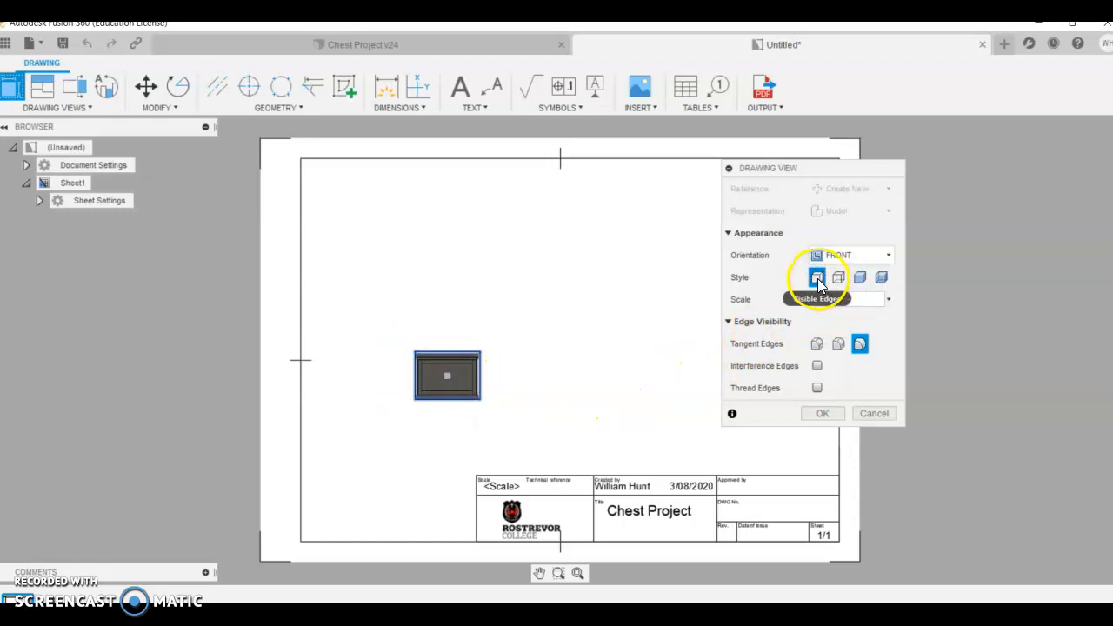
{"action": "left_click", "coordinate": [826, 414]}
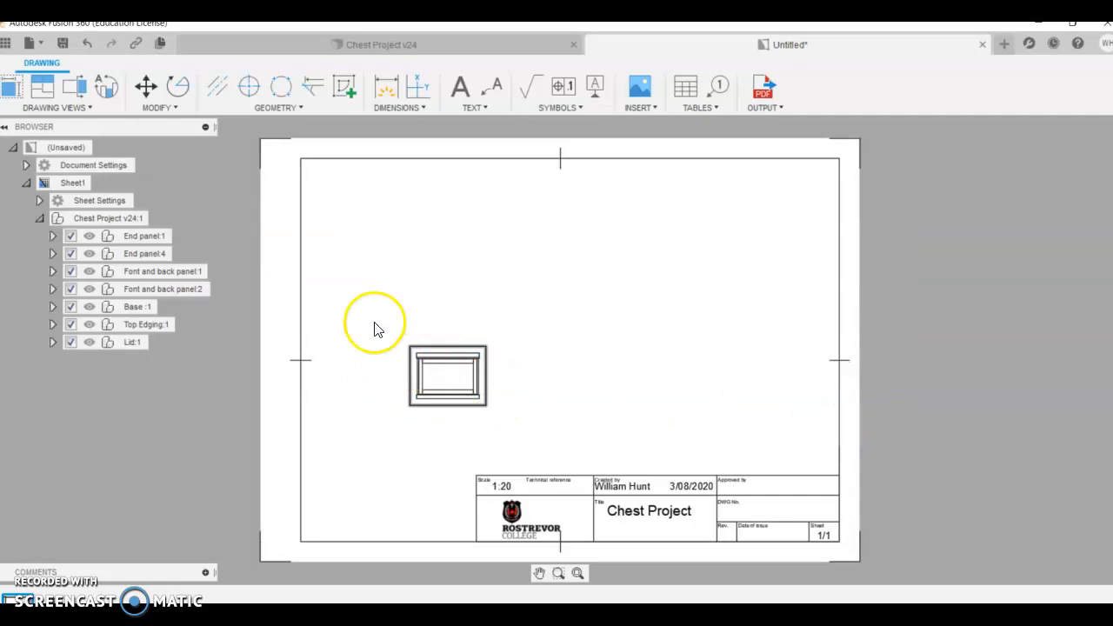
Project a top view above the front view, a side view to its right and an isometric view in the sheet's upper right
{"action": "left_click", "coordinate": [41, 90]}
{"action": "left_click", "coordinate": [426, 374]}
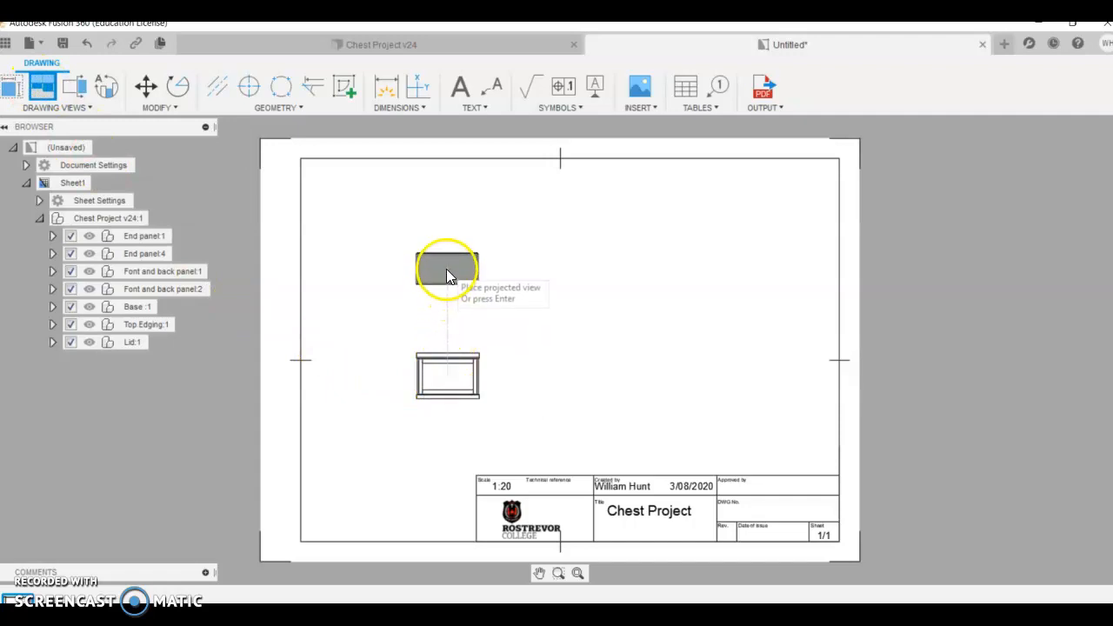
{"action": "left_click", "coordinate": [445, 272]}
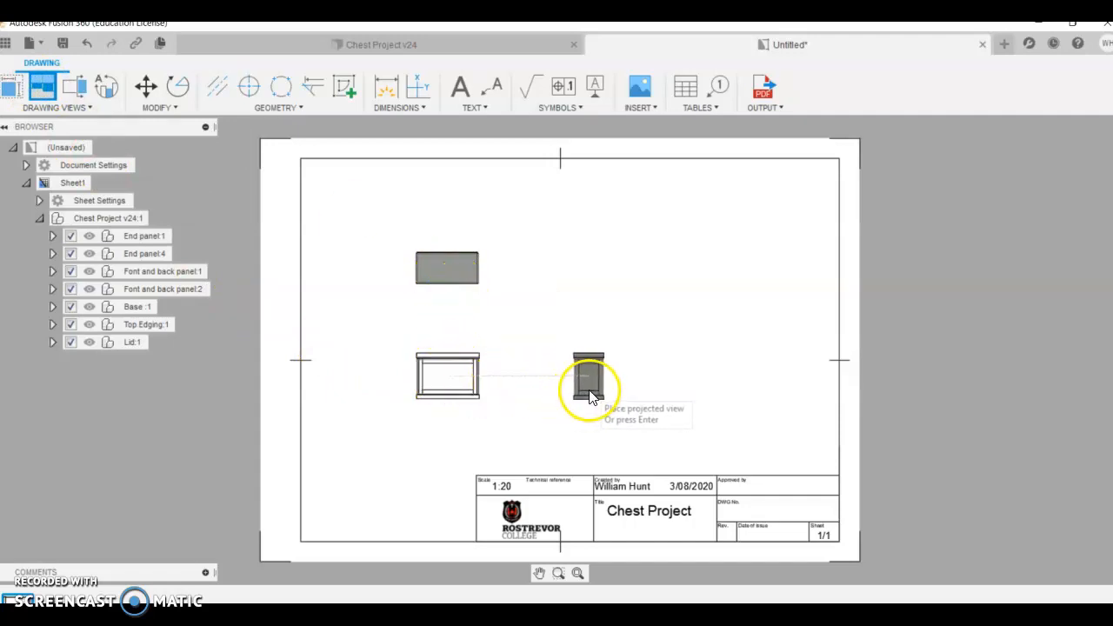
{"action": "left_click", "coordinate": [584, 358]}
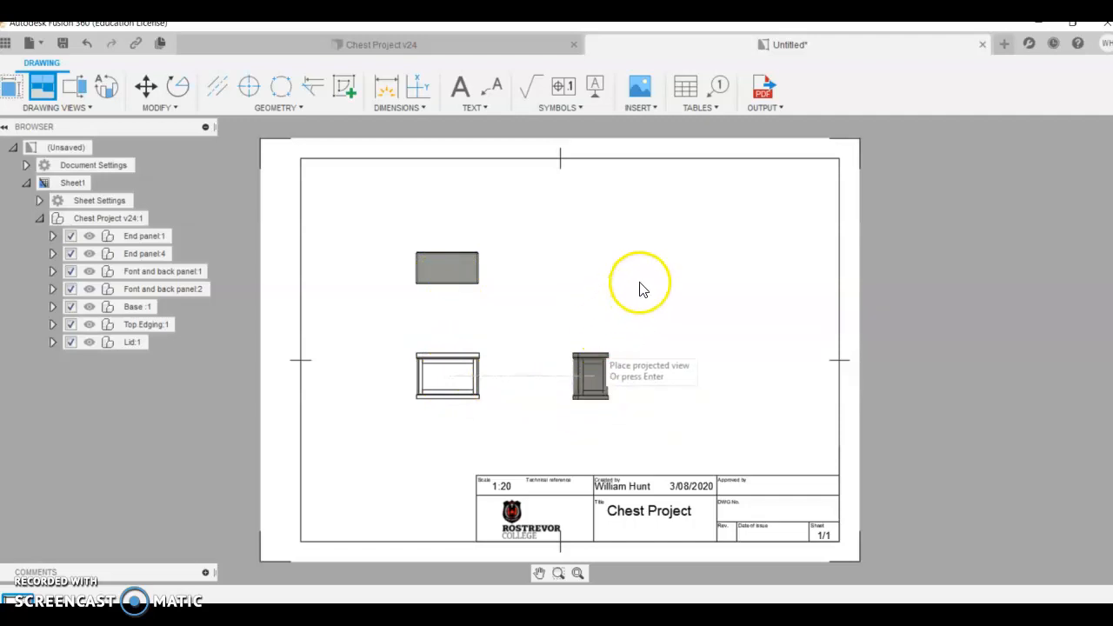
{"action": "left_click", "coordinate": [686, 233]}
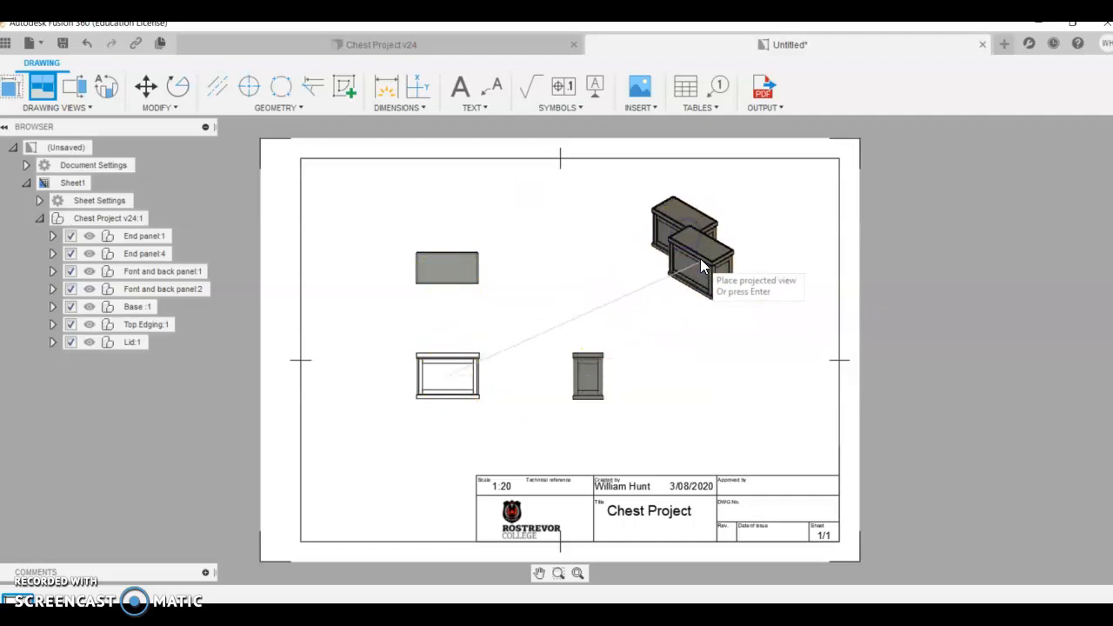
{"action": "right_click", "coordinate": [595, 287]}
{"action": "left_click", "coordinate": [658, 281]}
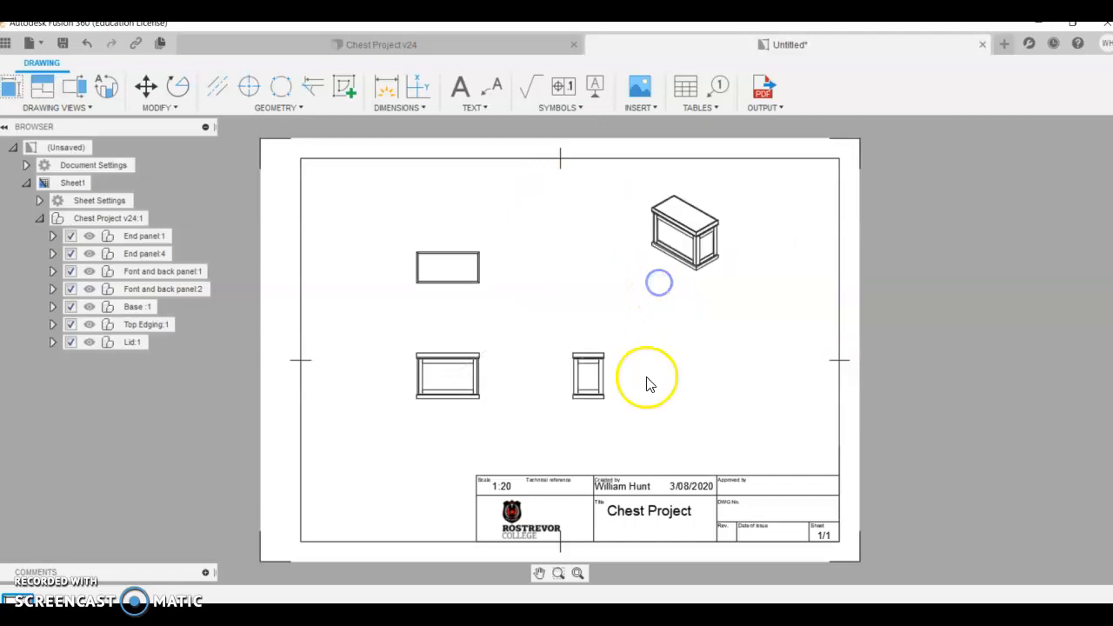
Change the isometric view's style to Shaded and finish editing that view
{"action": "double_click", "coordinate": [685, 245]}
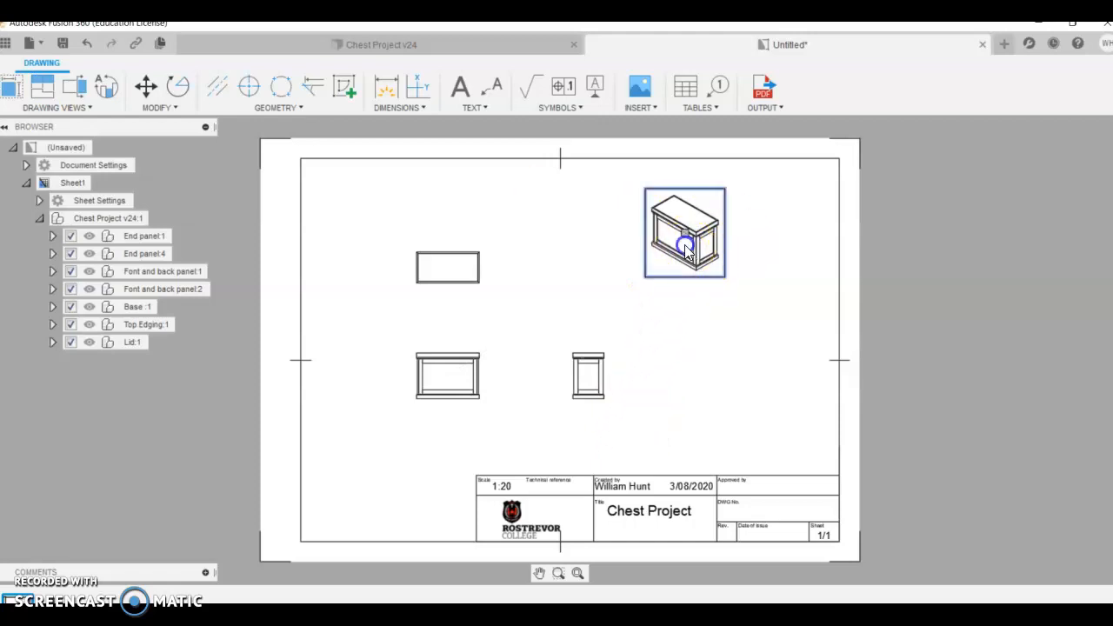
{"action": "left_click", "coordinate": [881, 210]}
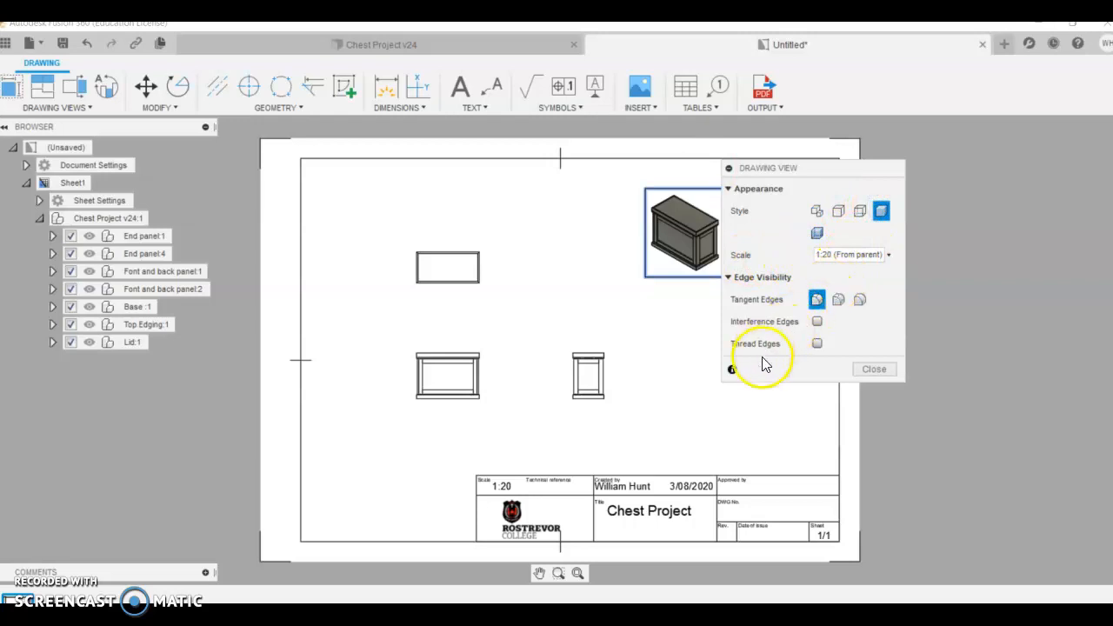
{"action": "left_click", "coordinate": [874, 370]}
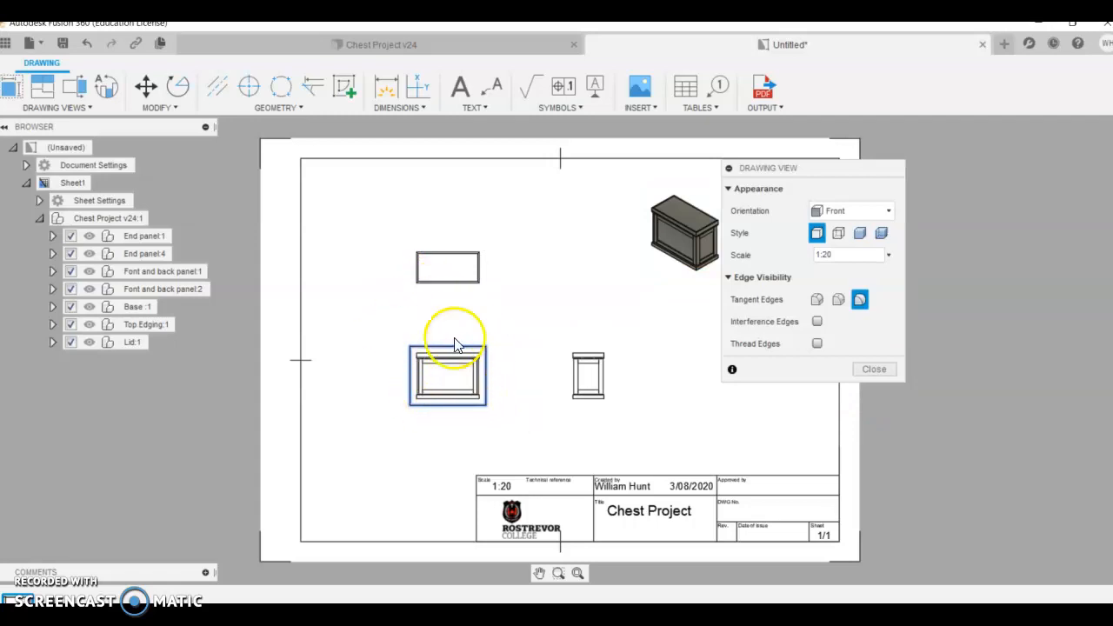
Set the front base view's scale to 1:10
{"action": "left_click", "coordinate": [828, 256]}
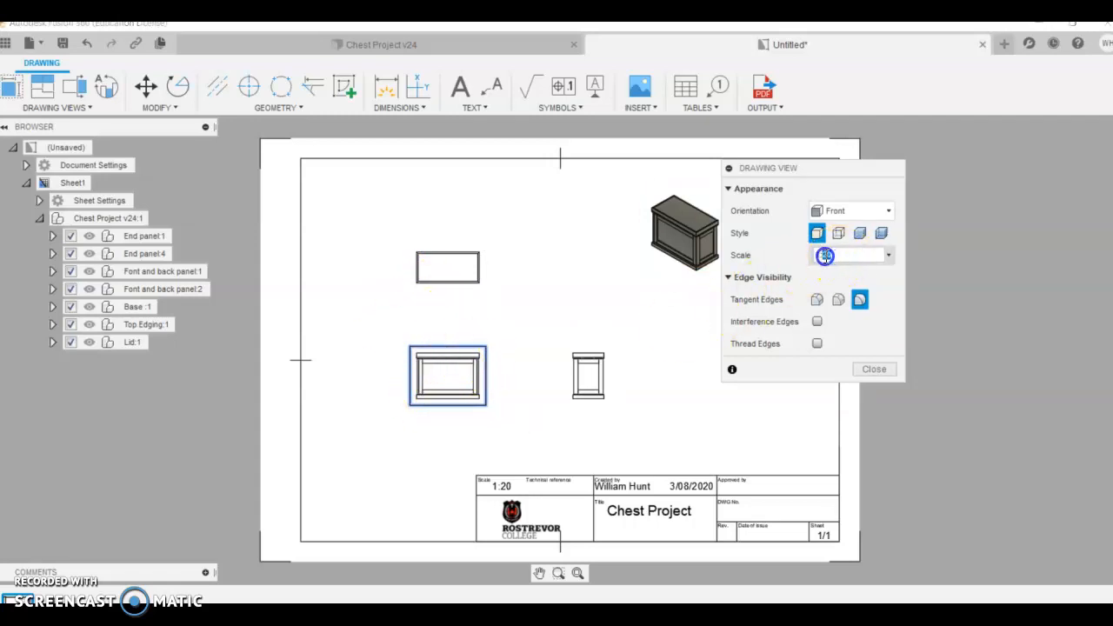
{"action": "type", "text": "0"}
{"action": "key", "text": "Return"}
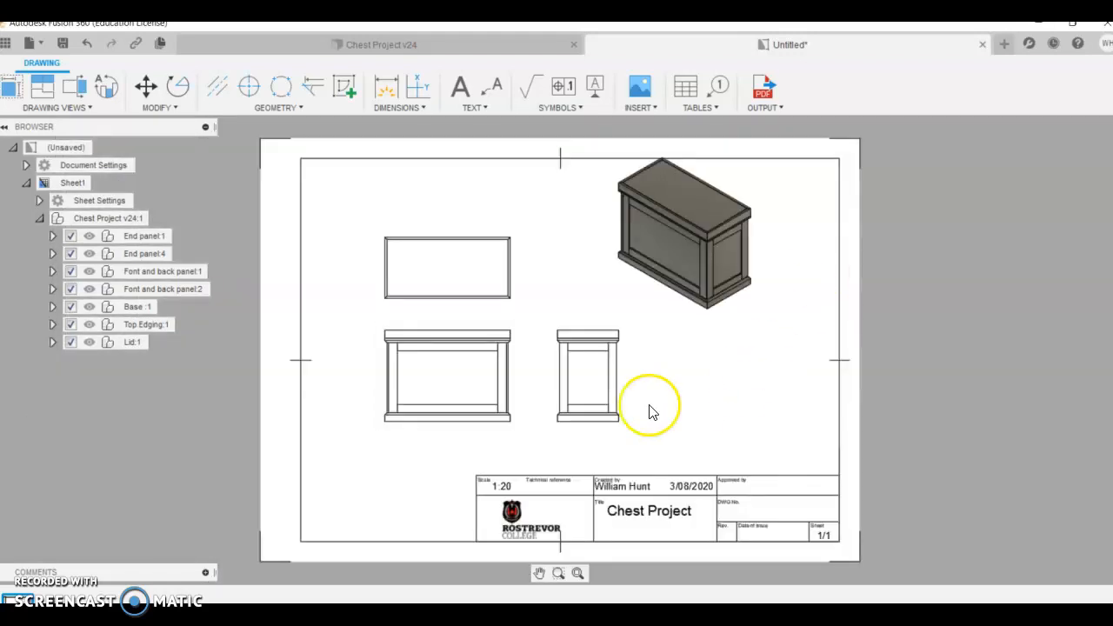
Space out the views by moving the side view right, the top view up, the front view down and the isometric view slightly down and right
{"action": "left_click", "coordinate": [581, 387]}
{"action": "left_click_drag", "start_coordinate": [588, 376], "coordinate": [630, 377]}
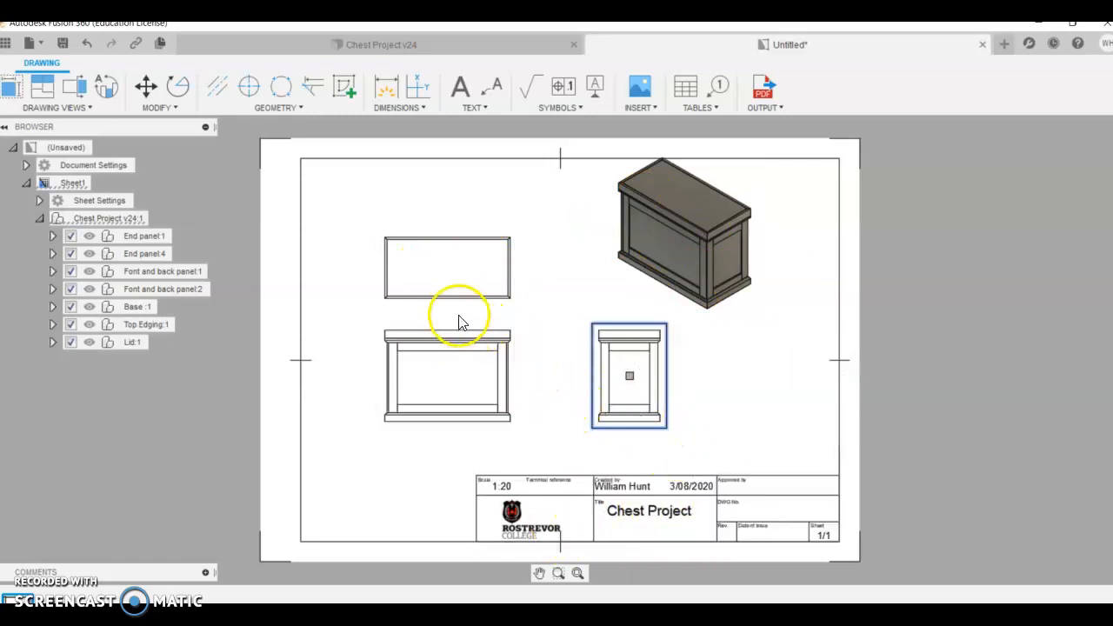
{"action": "left_click", "coordinate": [447, 267]}
{"action": "left_click_drag", "start_coordinate": [447, 267], "coordinate": [437, 240]}
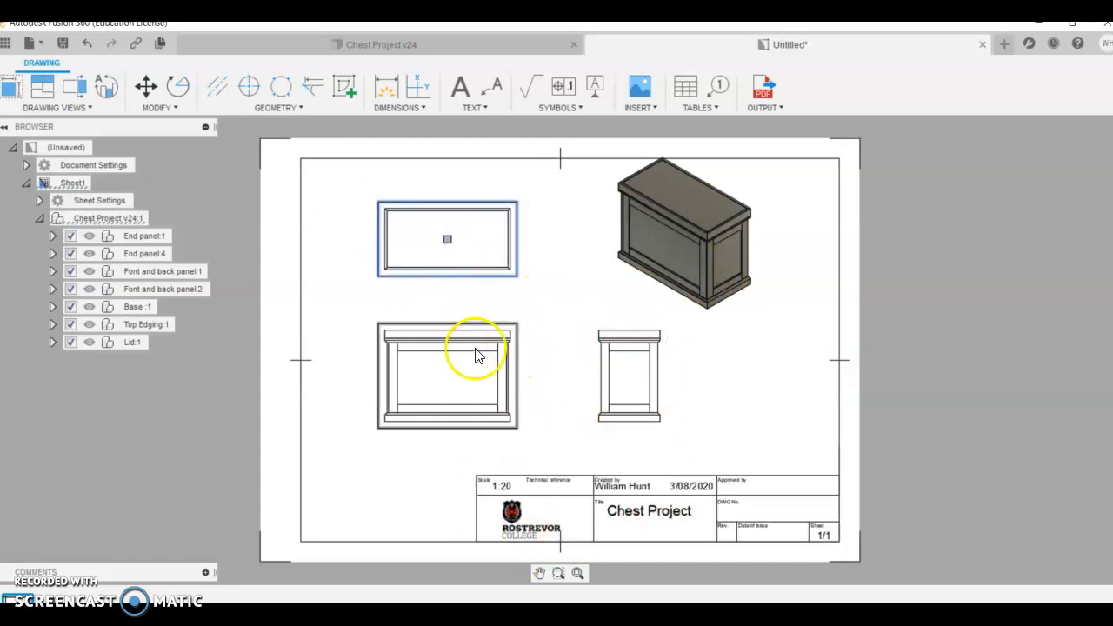
{"action": "left_click", "coordinate": [479, 401]}
{"action": "left_click_drag", "start_coordinate": [447, 376], "coordinate": [448, 396]}
{"action": "left_click", "coordinate": [650, 264]}
{"action": "mouse_move", "coordinate": [682, 231]}
{"action": "left_mouse_down"}
{"action": "mouse_move", "coordinate": [703, 249]}
{"action": "mouse_move", "coordinate": [720, 236]}
{"action": "mouse_move", "coordinate": [711, 243]}
{"action": "left_mouse_up"}
{"action": "left_click", "coordinate": [654, 383]}
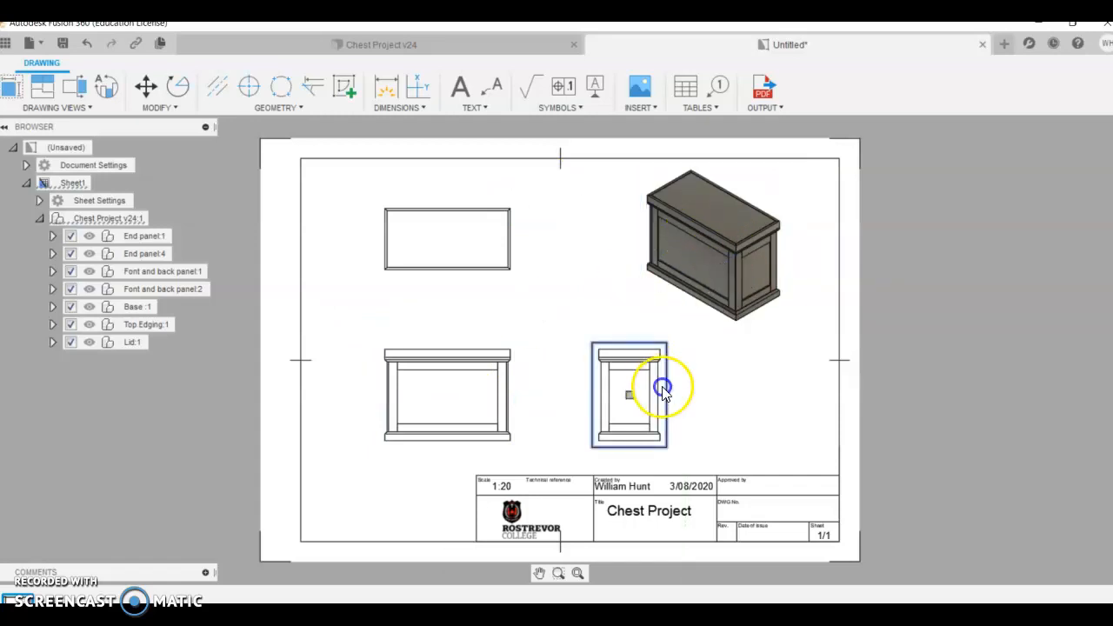
Set the front base view's scale to 1:12 and update the title block's scale to 1:12
{"action": "double_click", "coordinate": [461, 396]}
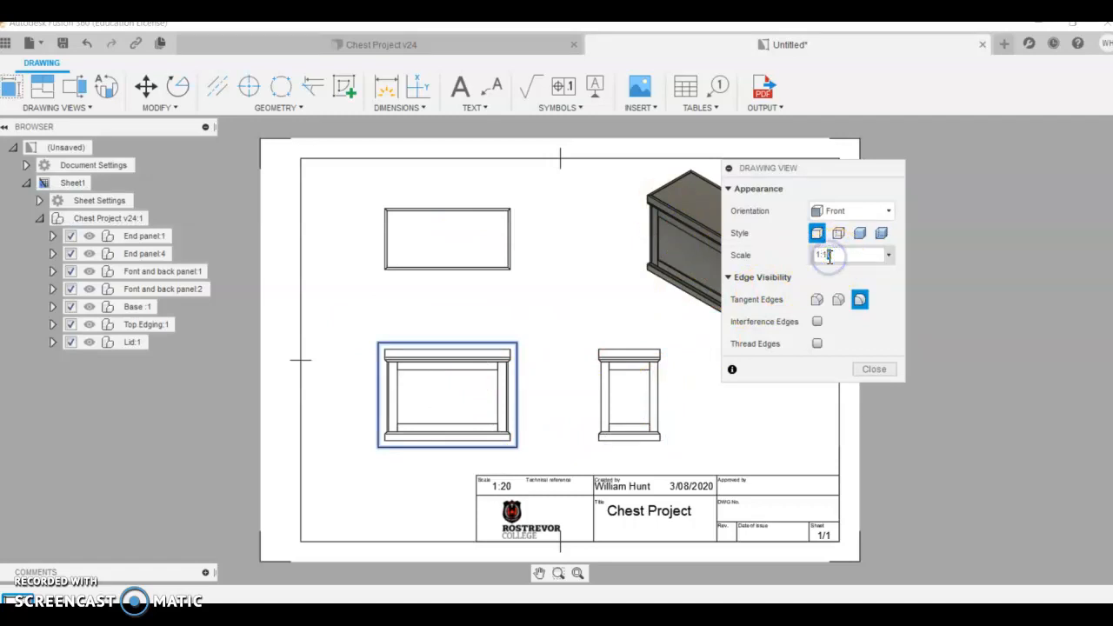
{"action": "key", "text": "Return"}
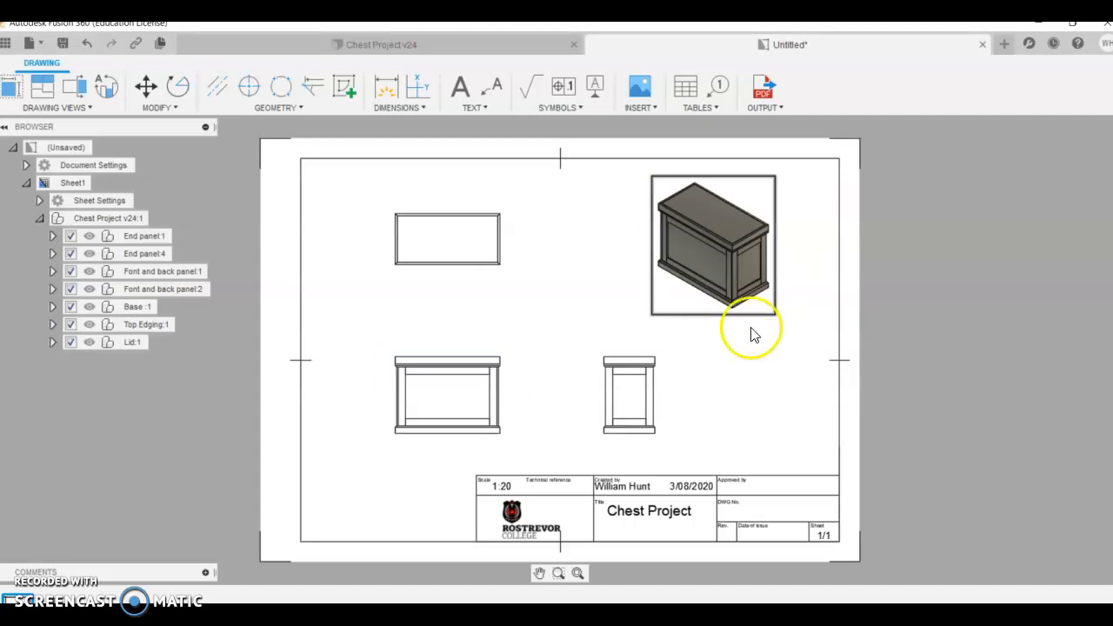
{"action": "left_click", "coordinate": [514, 487]}
{"action": "double_click", "coordinate": [478, 497]}
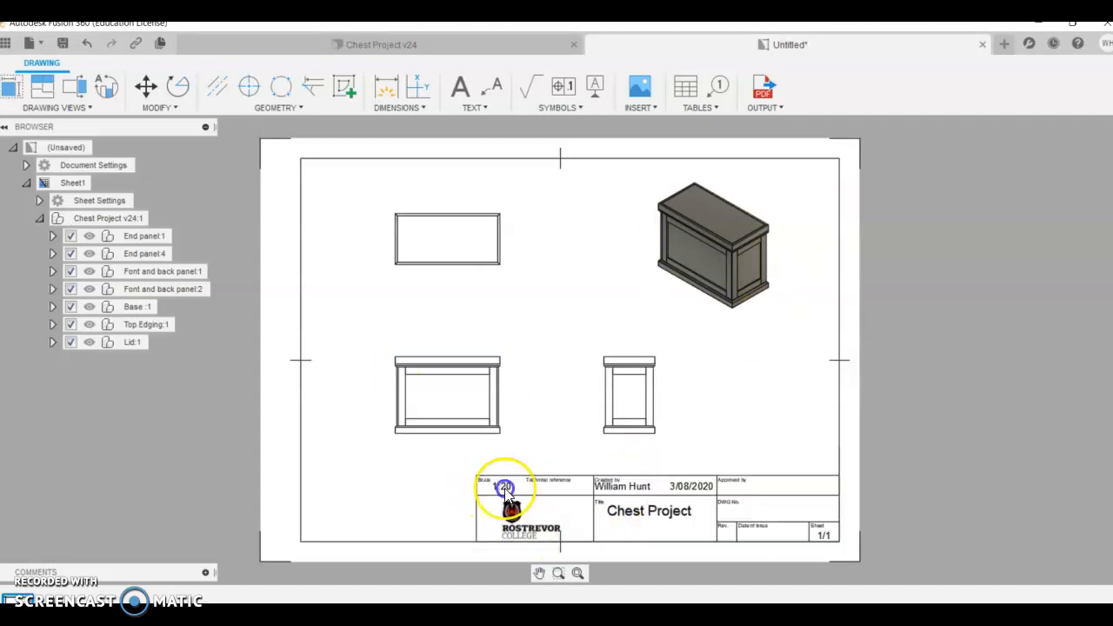
{"action": "left_click", "coordinate": [274, 318]}
{"action": "double_click", "coordinate": [209, 321]}
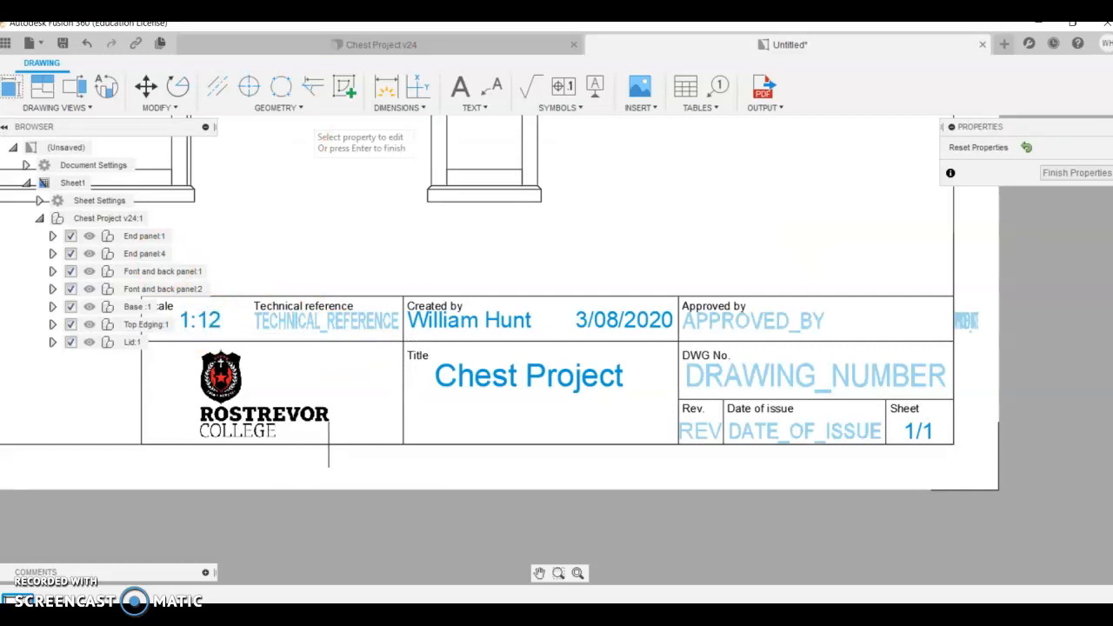
{"action": "scroll", "coordinate": [434, 274], "scroll_direction": "down", "scroll_amount": 5}
{"action": "scroll", "coordinate": [404, 252], "scroll_direction": "up", "scroll_amount": 4}
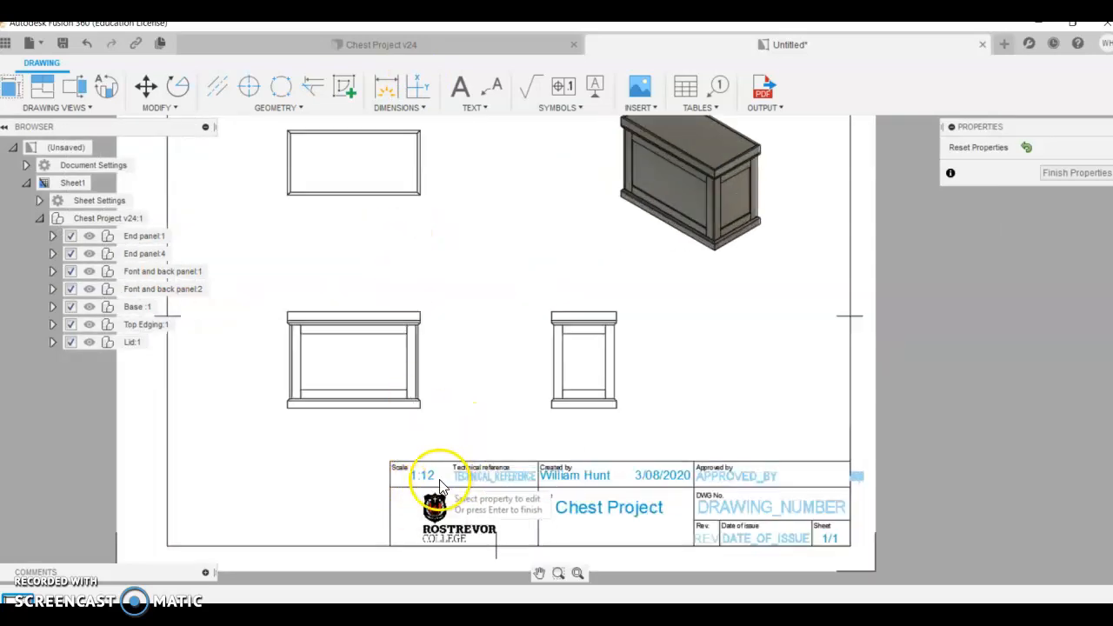
{"action": "scroll", "coordinate": [492, 423], "scroll_direction": "down", "scroll_amount": 3}
{"action": "scroll", "coordinate": [437, 298], "scroll_direction": "up", "scroll_amount": 2}
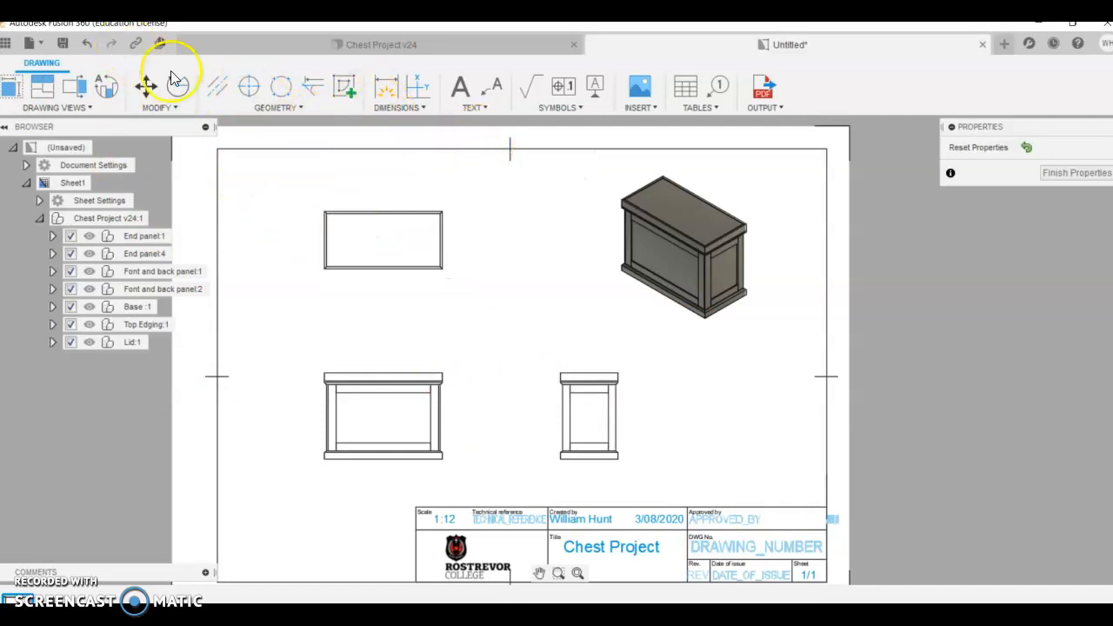
Dimension the top view's overall length above it and its depth along its left side
{"action": "key", "text": "d"}
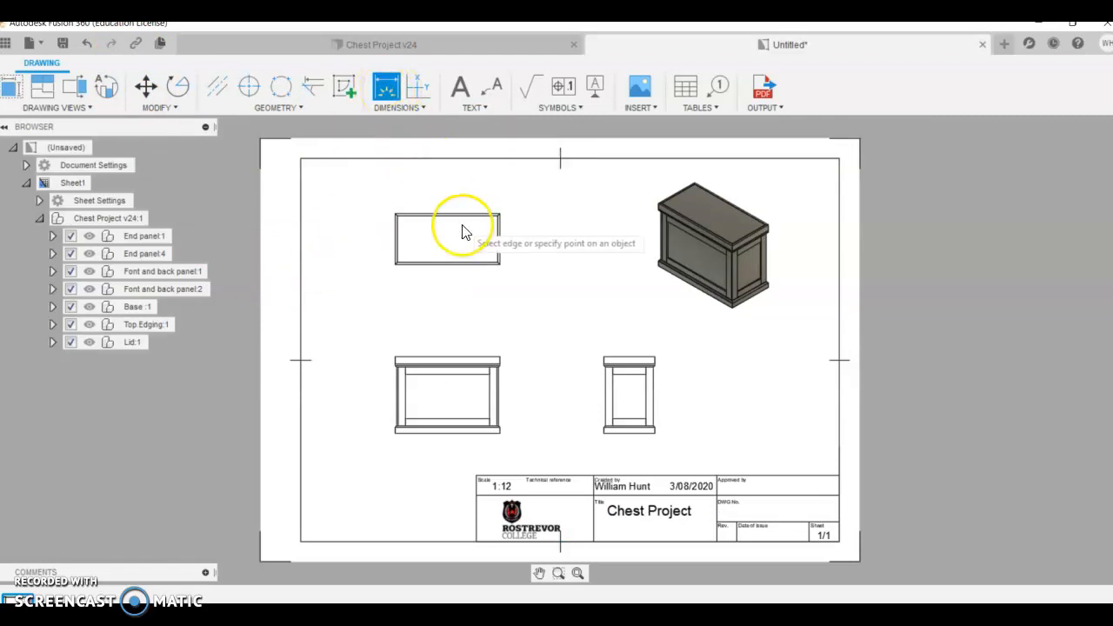
{"action": "scroll", "coordinate": [454, 219], "scroll_direction": "up", "scroll_amount": 2}
{"action": "scroll", "coordinate": [363, 218], "scroll_direction": "up", "scroll_amount": 2}
{"action": "left_click", "coordinate": [361, 213]}
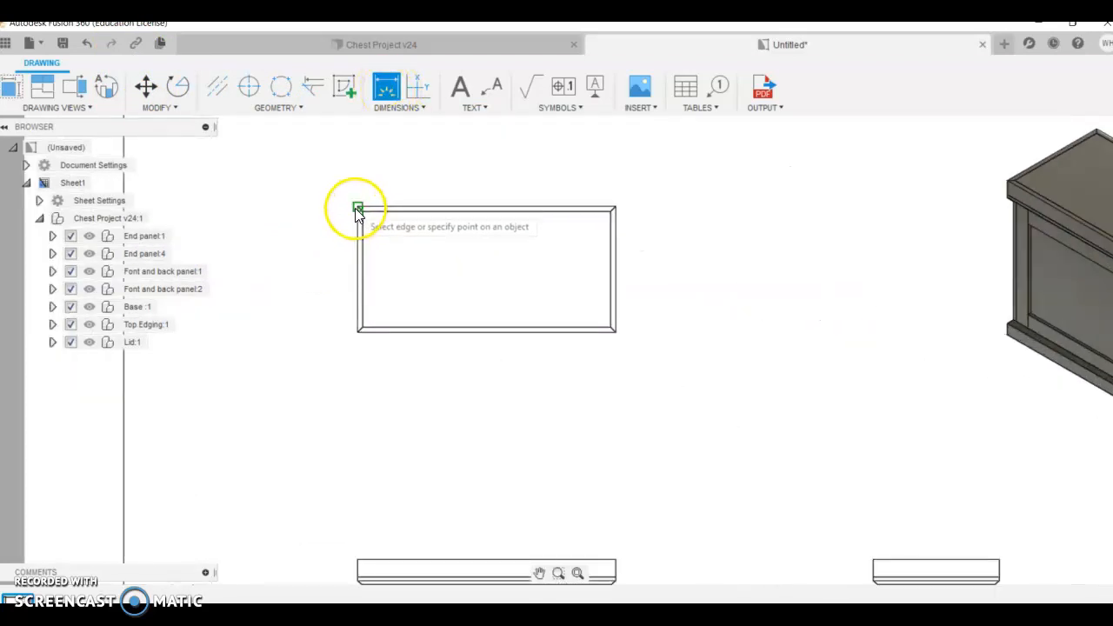
{"action": "left_click", "coordinate": [615, 212]}
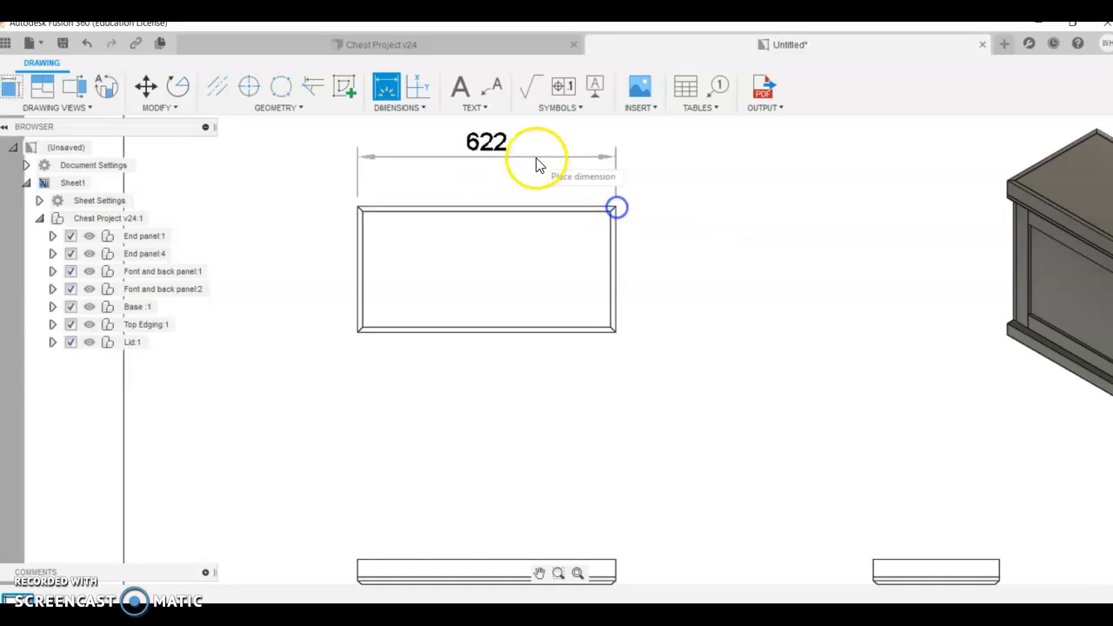
{"action": "left_click", "coordinate": [522, 147]}
{"action": "left_click", "coordinate": [357, 210]}
{"action": "left_click", "coordinate": [358, 332]}
{"action": "left_click", "coordinate": [280, 329]}
Dimension the front view's leg height on its left side and the lower rail's length between the legs below the view
{"action": "scroll", "coordinate": [479, 356], "scroll_direction": "down", "scroll_amount": 5}
{"action": "scroll", "coordinate": [516, 444], "scroll_direction": "up", "scroll_amount": 5}
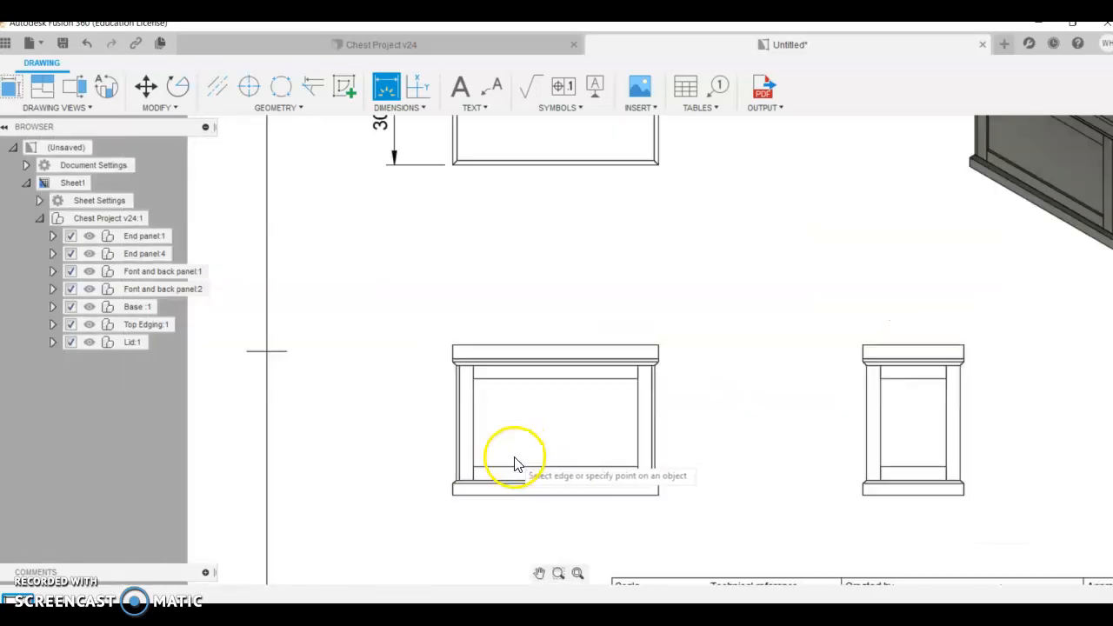
{"action": "left_click", "coordinate": [439, 393]}
{"action": "left_click", "coordinate": [298, 418]}
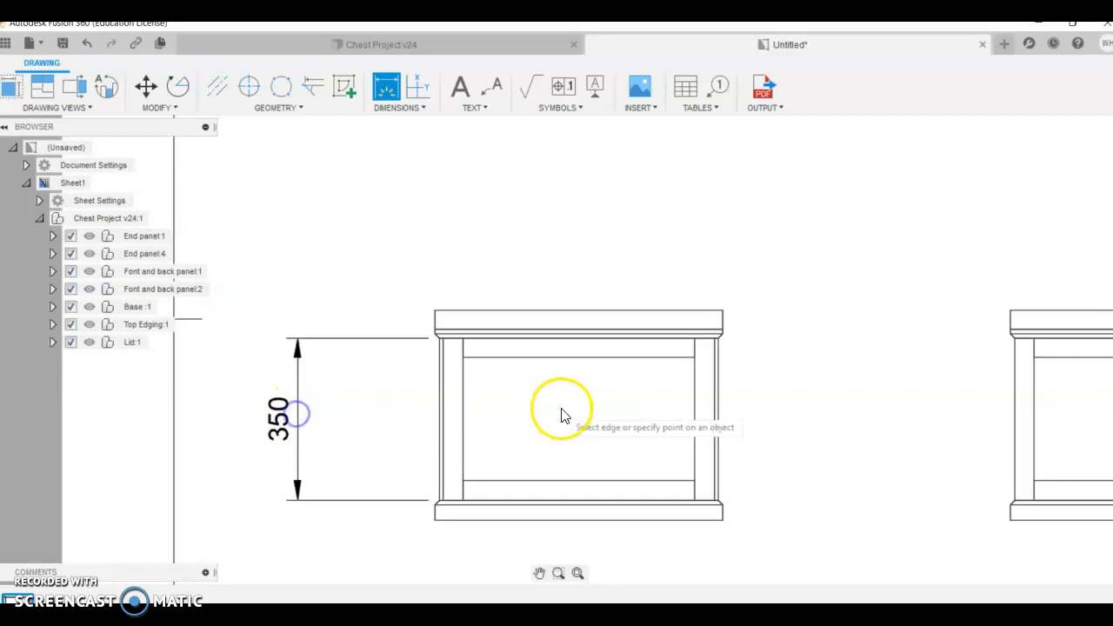
{"action": "scroll", "coordinate": [699, 438], "scroll_direction": "down", "scroll_amount": 2}
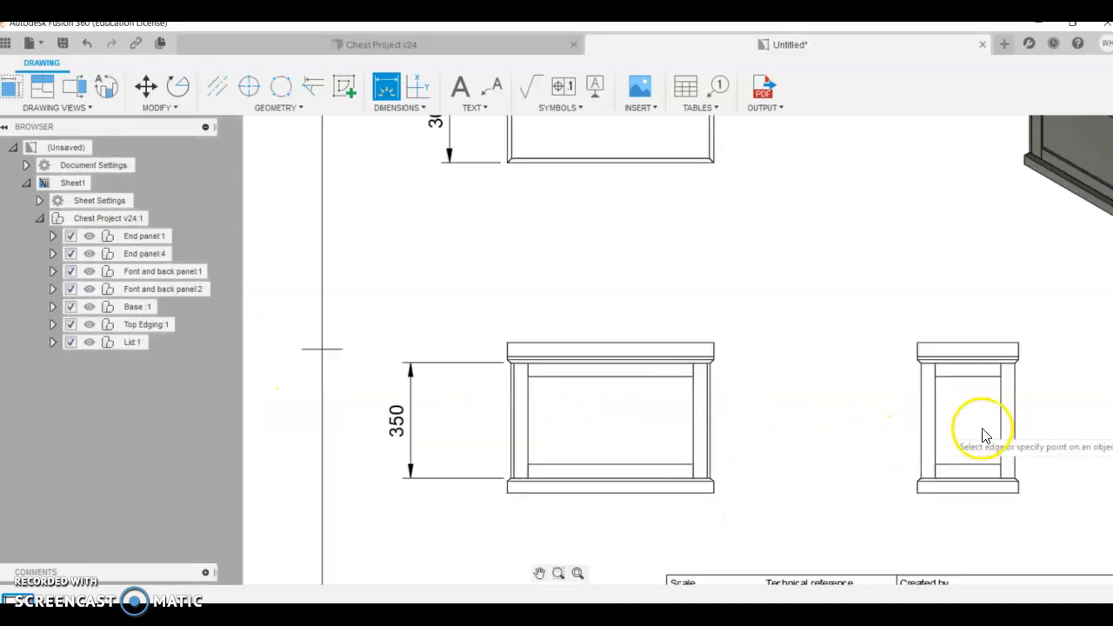
{"action": "scroll", "coordinate": [589, 483], "scroll_direction": "up", "scroll_amount": 2}
{"action": "left_click", "coordinate": [592, 480]}
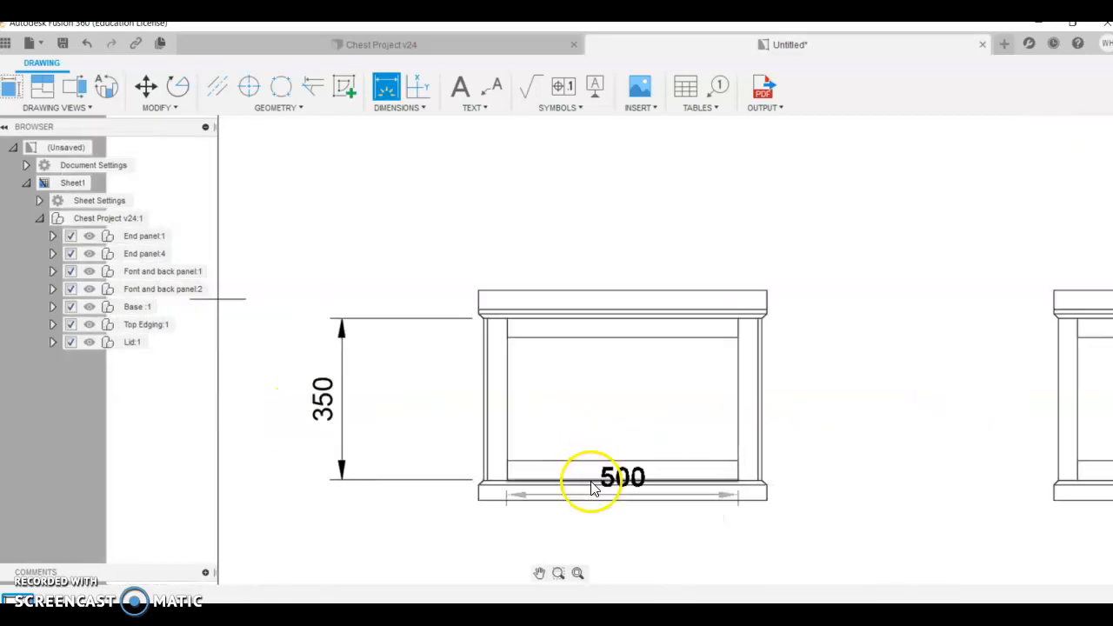
{"action": "left_click", "coordinate": [619, 557]}
Dimension the lower rail's length between the legs in the side view, placing the dimension below the view
{"action": "scroll", "coordinate": [849, 369], "scroll_direction": "down", "scroll_amount": 1}
{"action": "scroll", "coordinate": [848, 369], "scroll_direction": "down", "scroll_amount": 3}
{"action": "scroll", "coordinate": [946, 418], "scroll_direction": "up", "scroll_amount": 3}
{"action": "left_click", "coordinate": [1006, 403]}
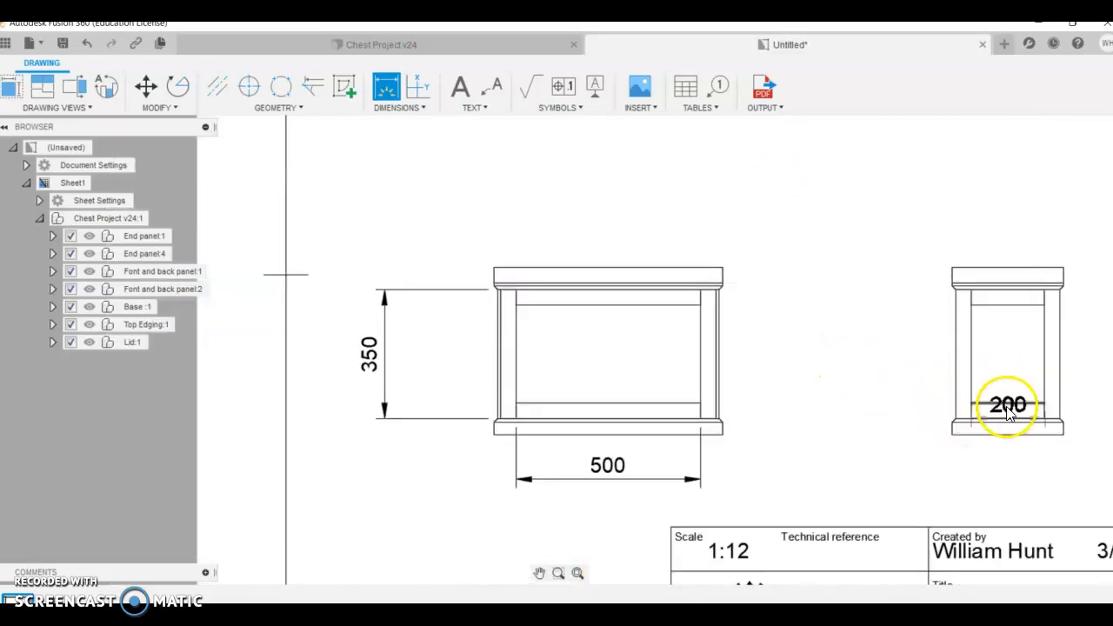
{"action": "left_click", "coordinate": [1009, 464]}
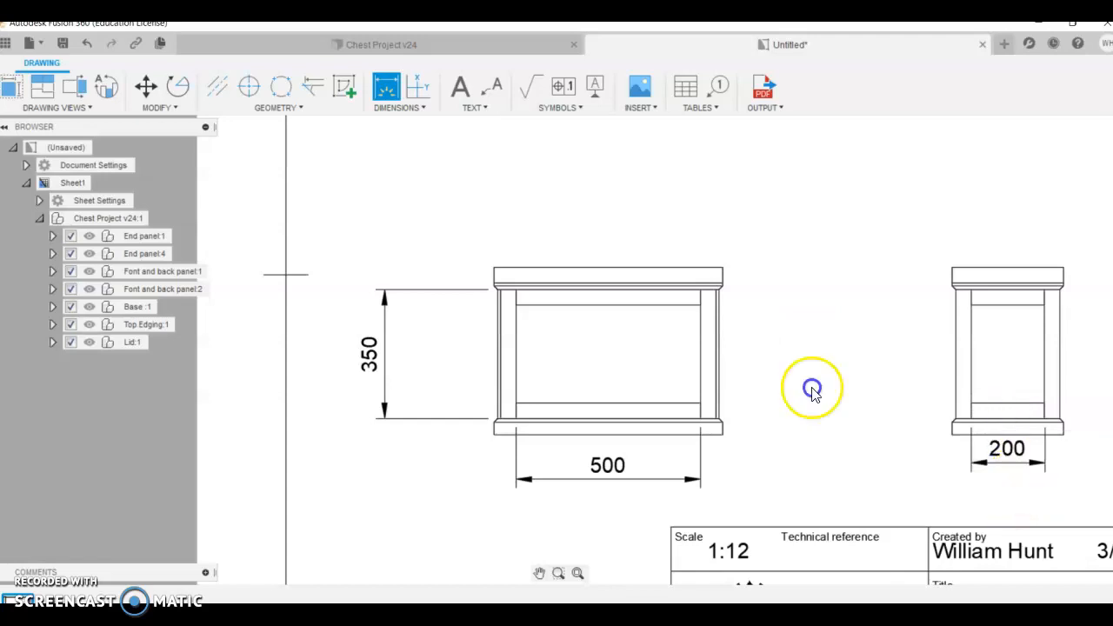
Dimension the front view's width across the outer edges of its legs, placing the dimension below the view
{"action": "scroll", "coordinate": [503, 407], "scroll_direction": "up", "scroll_amount": 2}
{"action": "left_click", "coordinate": [501, 403]}
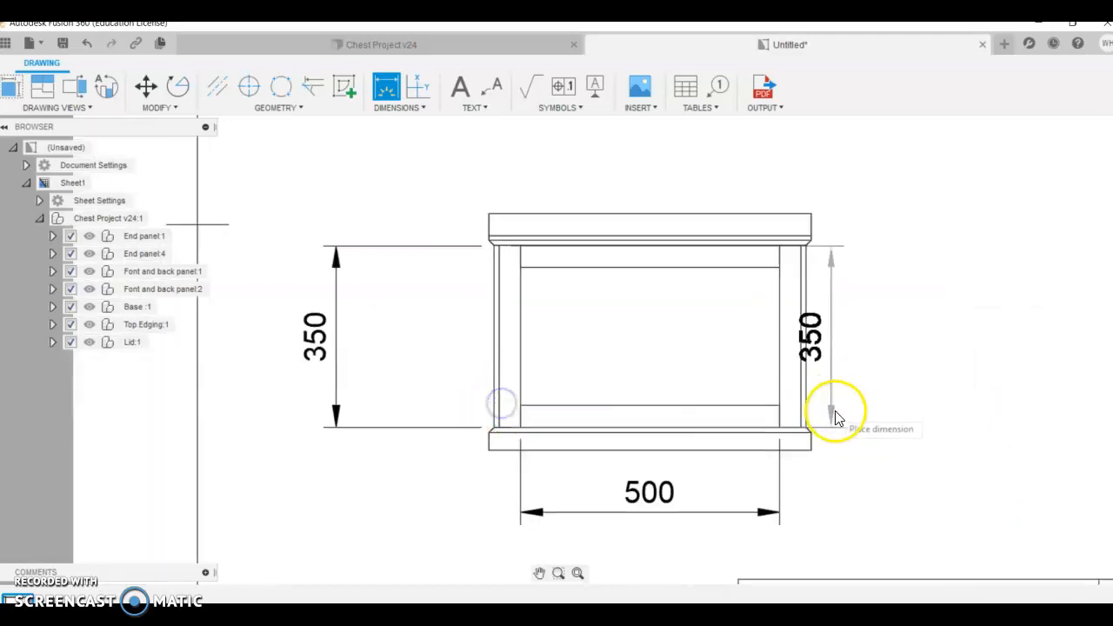
{"action": "left_click", "coordinate": [804, 411]}
{"action": "scroll", "coordinate": [698, 502], "scroll_direction": "down", "scroll_amount": 2}
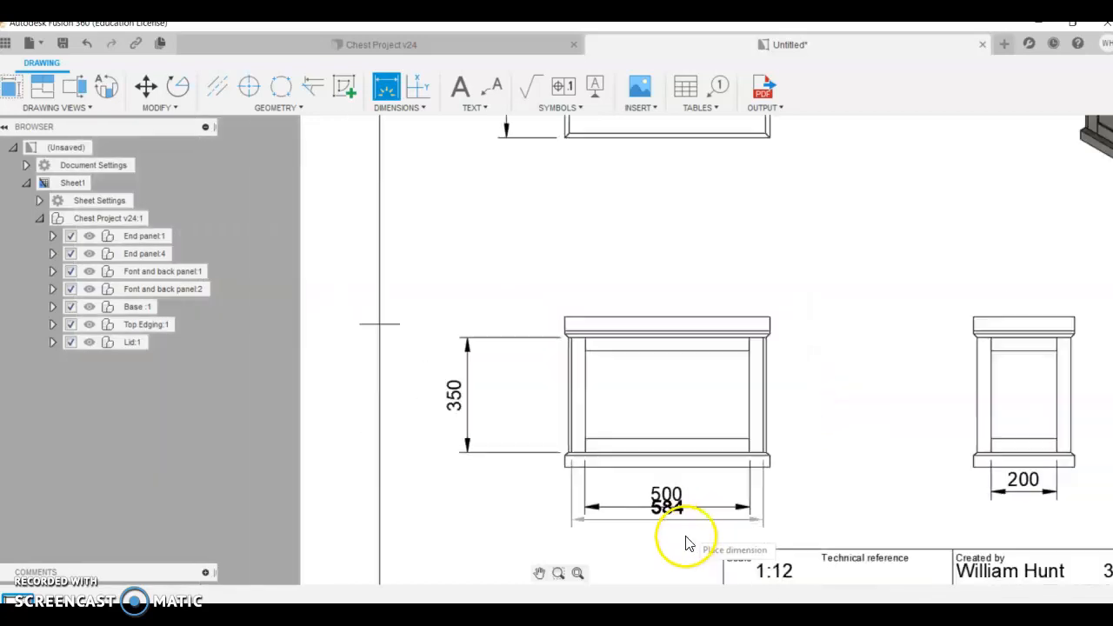
{"action": "left_click", "coordinate": [636, 441]}
{"action": "key", "text": "Escape"}
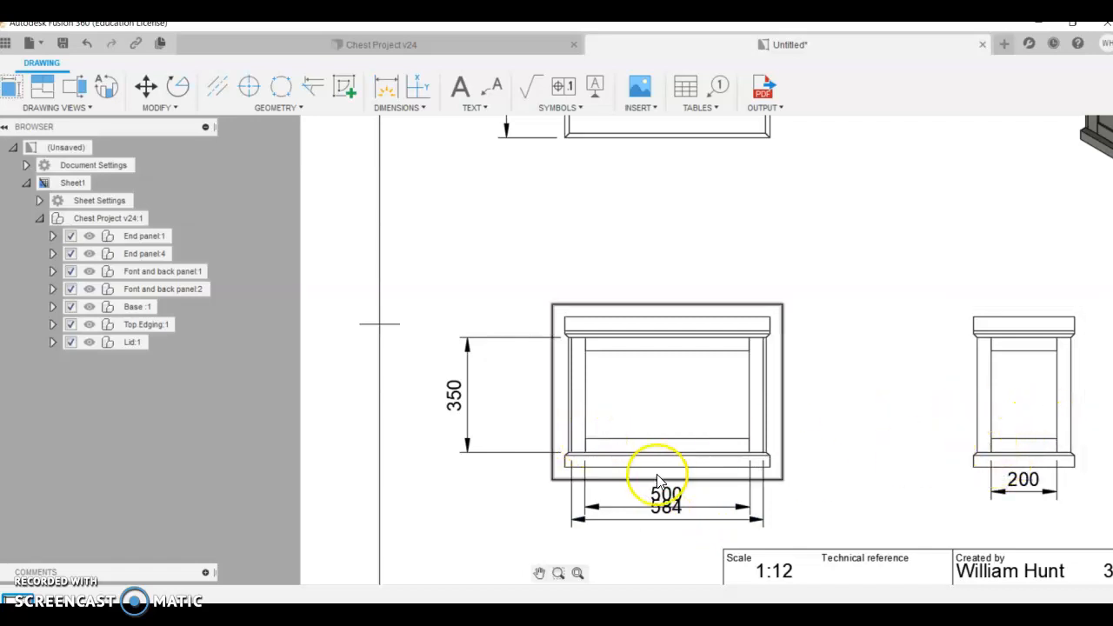
Move the front view's outer width dimension clear below the inner one and shift the side view's width dimension slightly down
{"action": "left_click", "coordinate": [677, 520]}
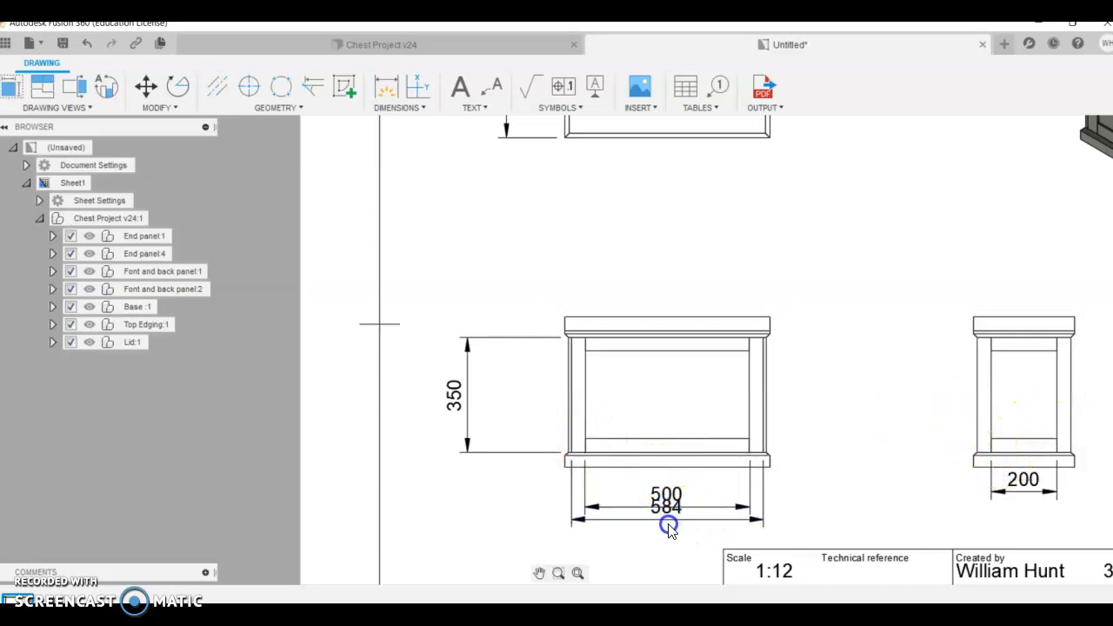
{"action": "key", "text": "Delete"}
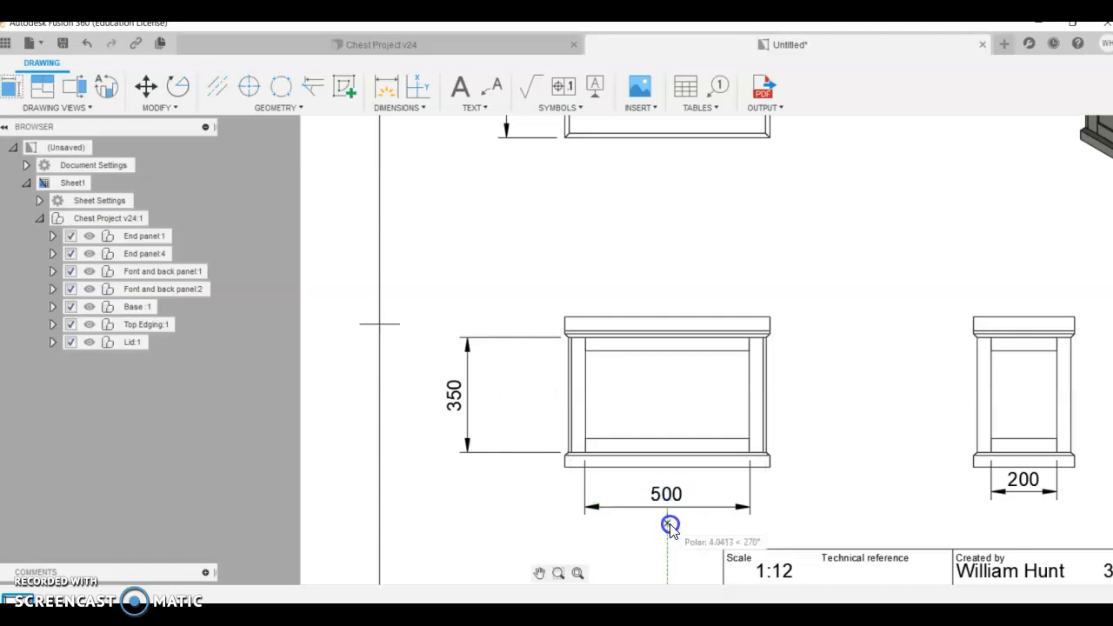
{"action": "left_click", "coordinate": [670, 533]}
{"action": "left_click", "coordinate": [1033, 488]}
{"action": "left_click", "coordinate": [1026, 491]}
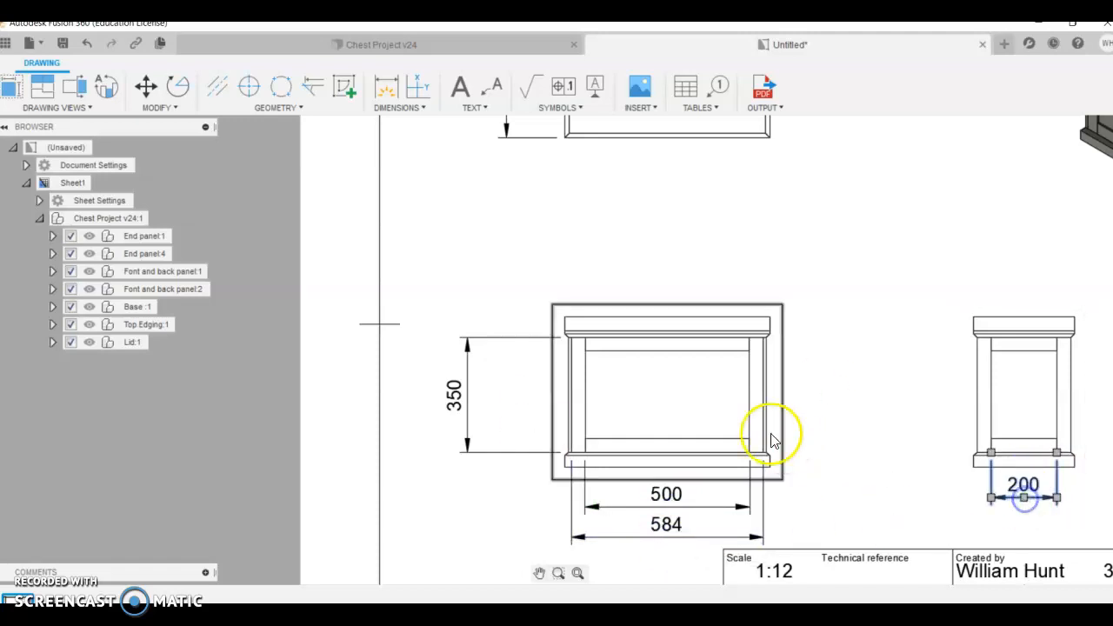
Create a 1:10 detail view of the side view's lower-right rail-and-leg joint, placing it to the right of the side view
{"action": "scroll", "coordinate": [946, 449], "scroll_direction": "down", "scroll_amount": 5}
{"action": "scroll", "coordinate": [1000, 463], "scroll_direction": "up", "scroll_amount": 4}
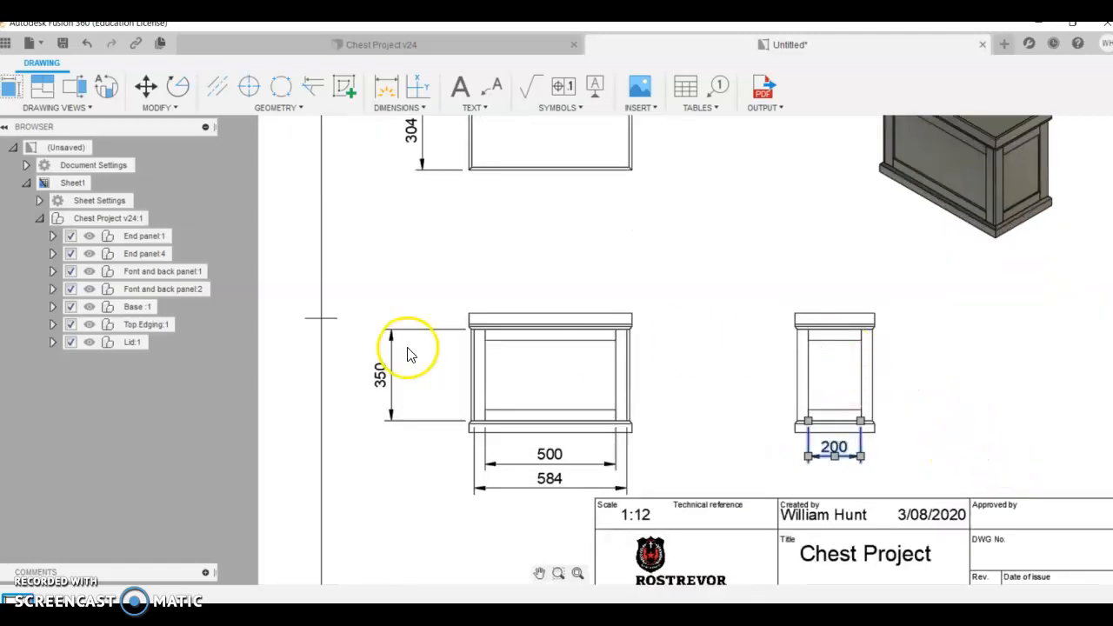
{"action": "left_click", "coordinate": [102, 89]}
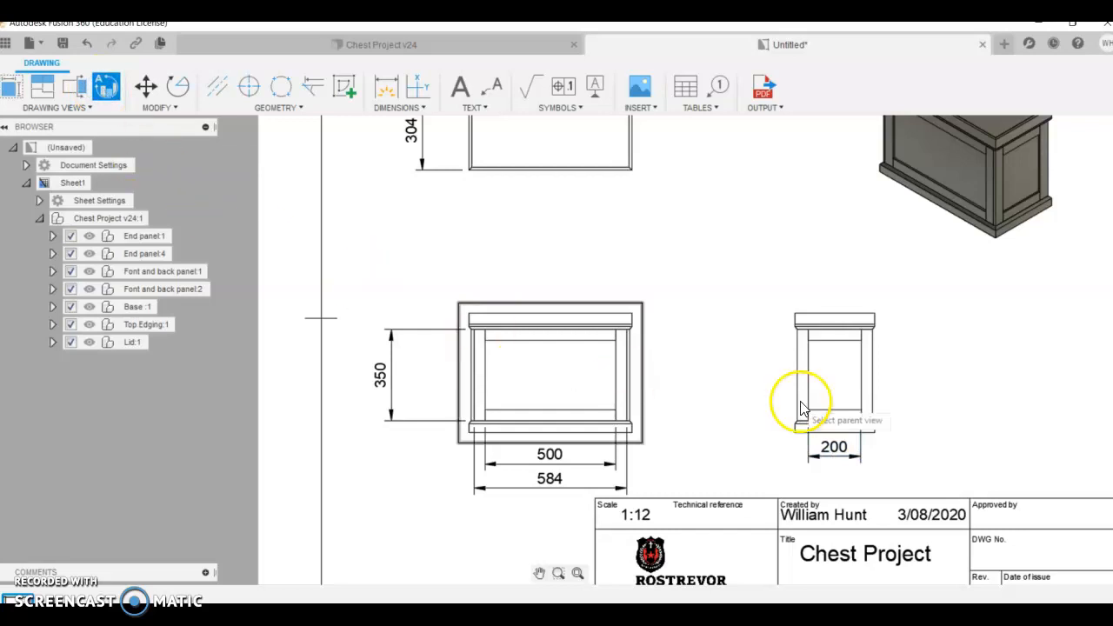
{"action": "scroll", "coordinate": [760, 392], "scroll_direction": "down", "scroll_amount": 3}
{"action": "scroll", "coordinate": [824, 428], "scroll_direction": "up", "scroll_amount": 3}
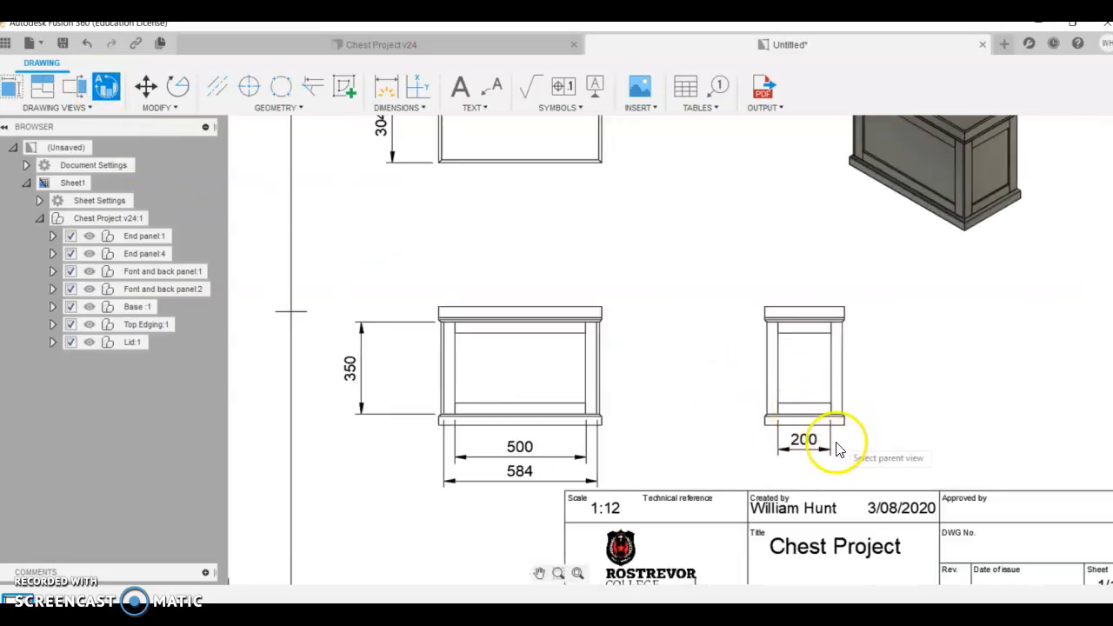
{"action": "scroll", "coordinate": [840, 425], "scroll_direction": "up", "scroll_amount": 5}
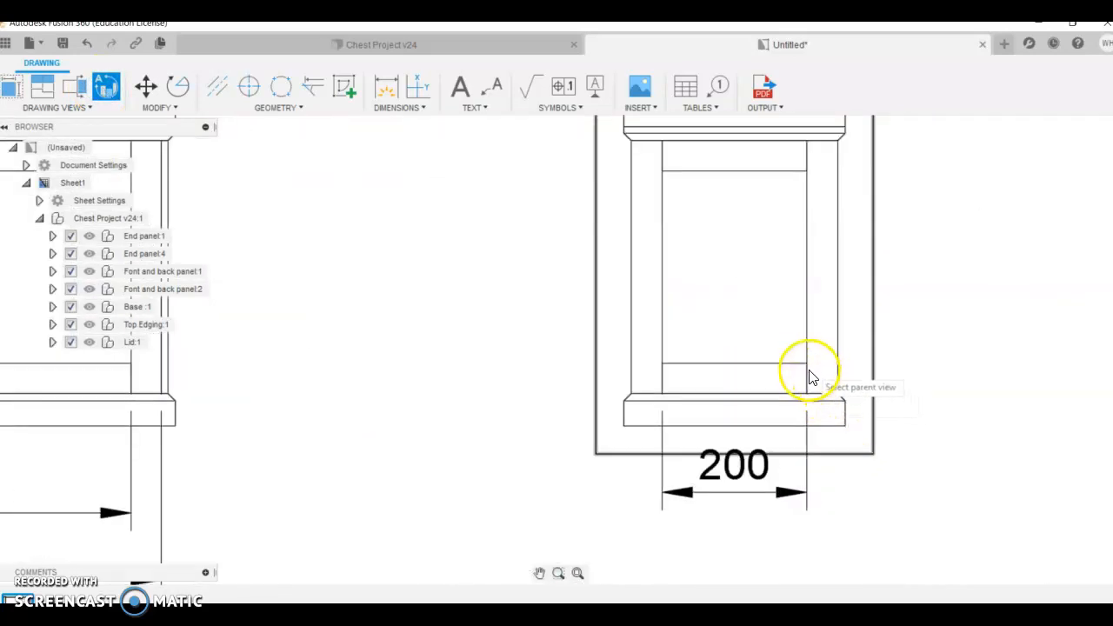
{"action": "left_click", "coordinate": [806, 371]}
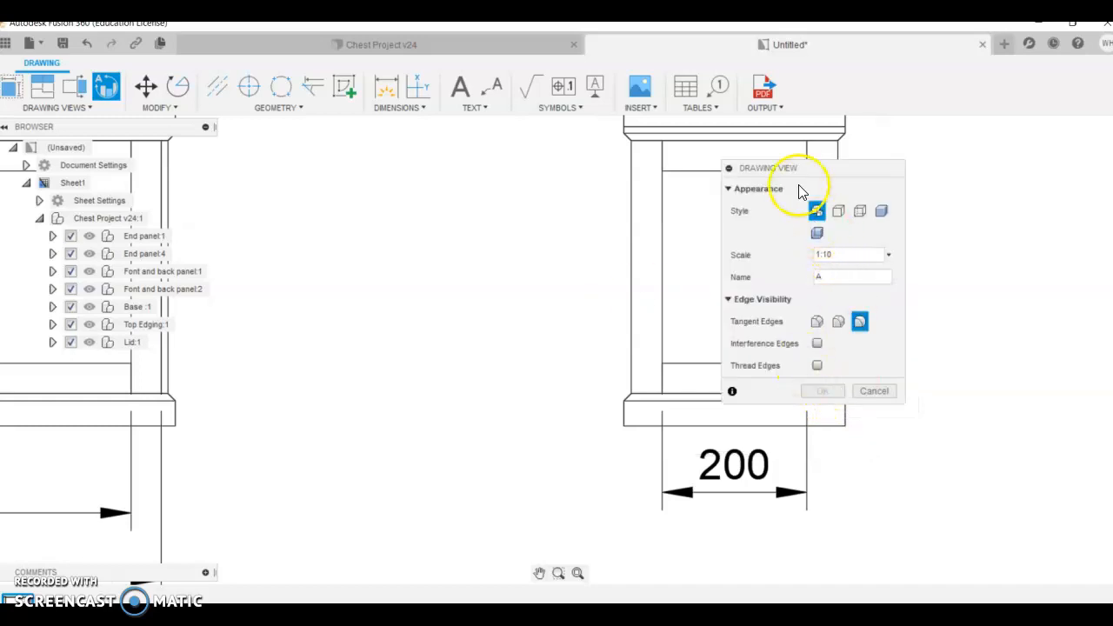
{"action": "left_click_drag", "start_coordinate": [792, 175], "coordinate": [467, 237]}
{"action": "left_click", "coordinate": [807, 365]}
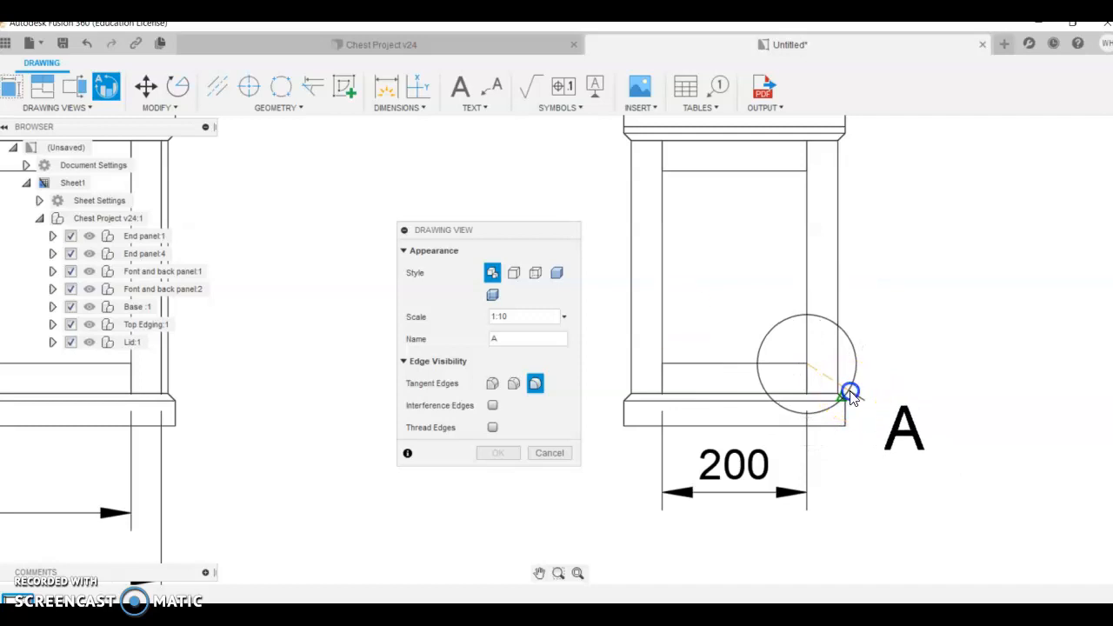
{"action": "left_click", "coordinate": [849, 395]}
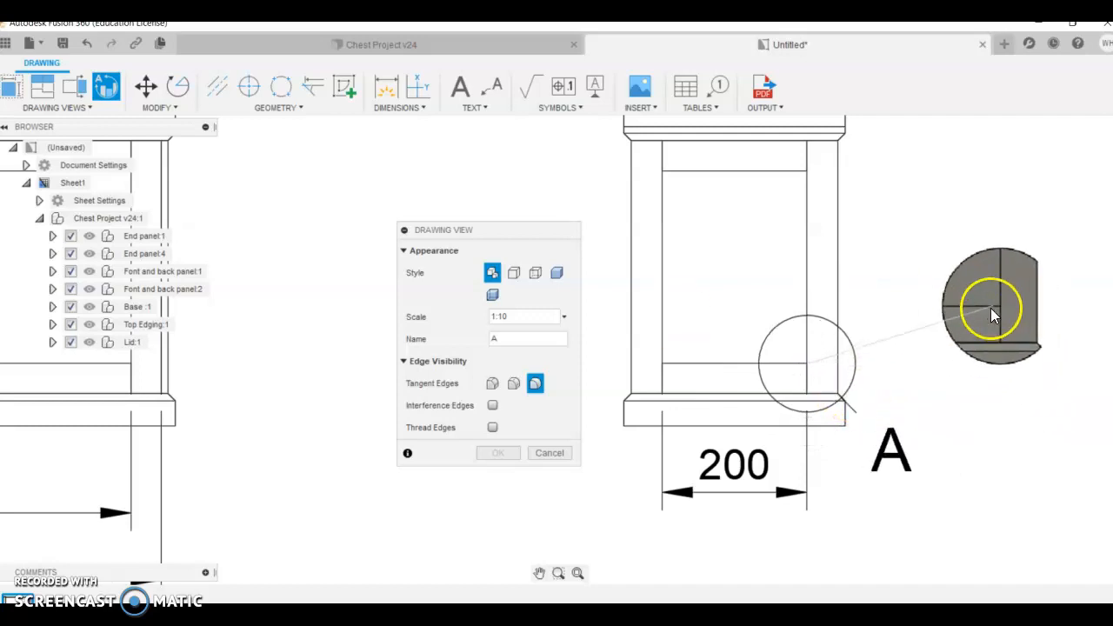
{"action": "left_click", "coordinate": [1014, 306]}
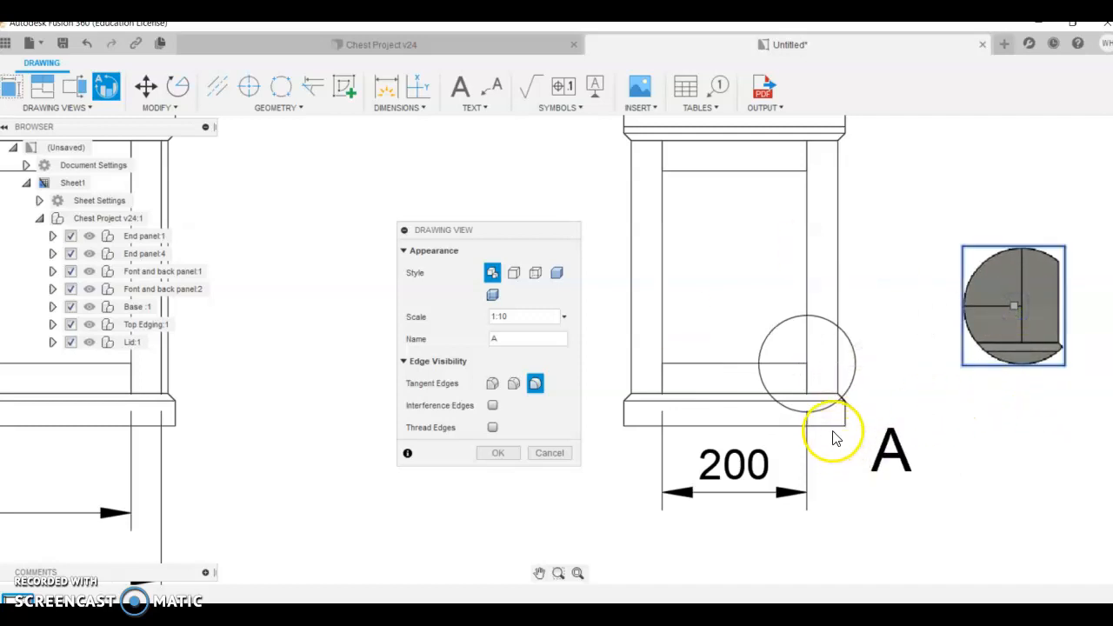
{"action": "left_click", "coordinate": [499, 453]}
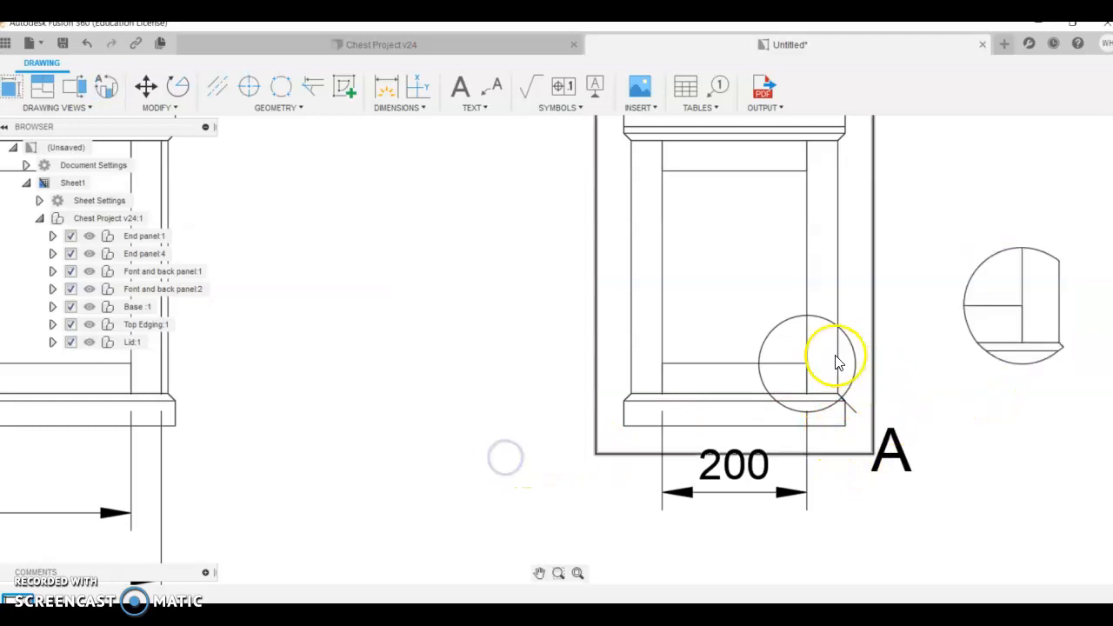
Recentre the detail circle on the bottom of the side view's right leg and enlarge it to include the base corner
{"action": "scroll", "coordinate": [919, 484], "scroll_direction": "down", "scroll_amount": 5}
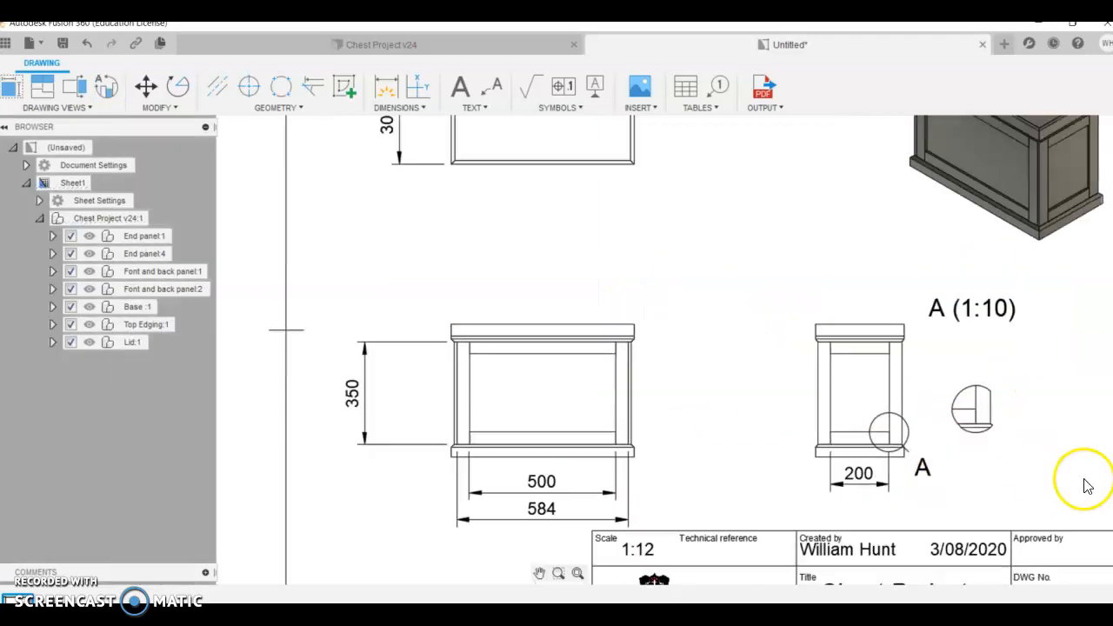
{"action": "scroll", "coordinate": [1047, 450], "scroll_direction": "up", "scroll_amount": 6}
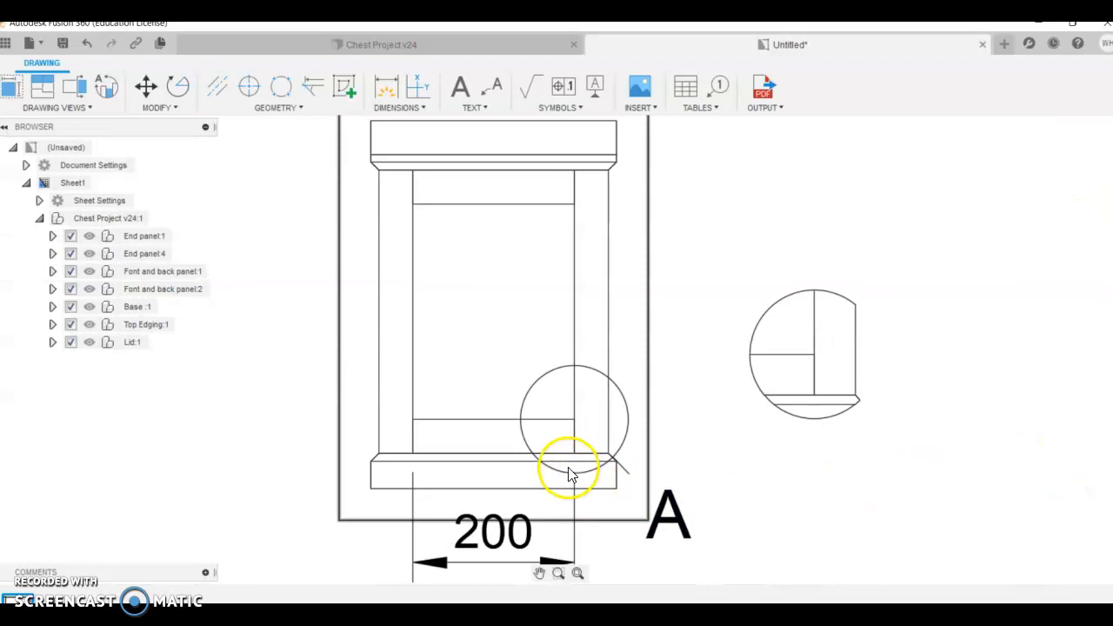
{"action": "left_click", "coordinate": [540, 381]}
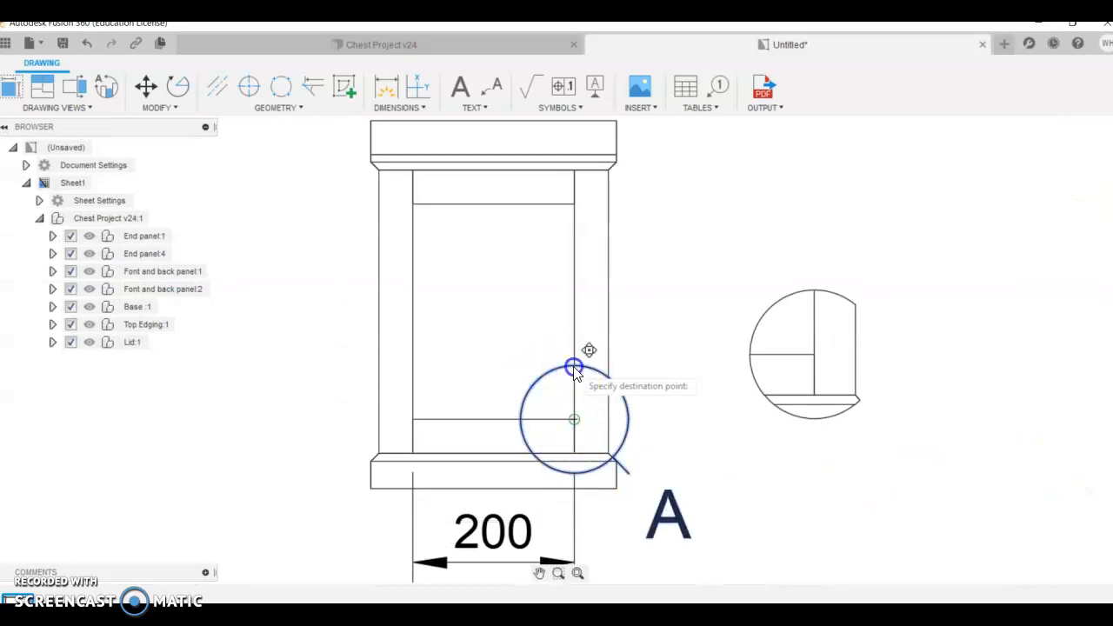
{"action": "left_click_drag", "start_coordinate": [574, 367], "coordinate": [573, 387]}
{"action": "left_click", "coordinate": [573, 390]}
{"action": "left_click", "coordinate": [576, 420]}
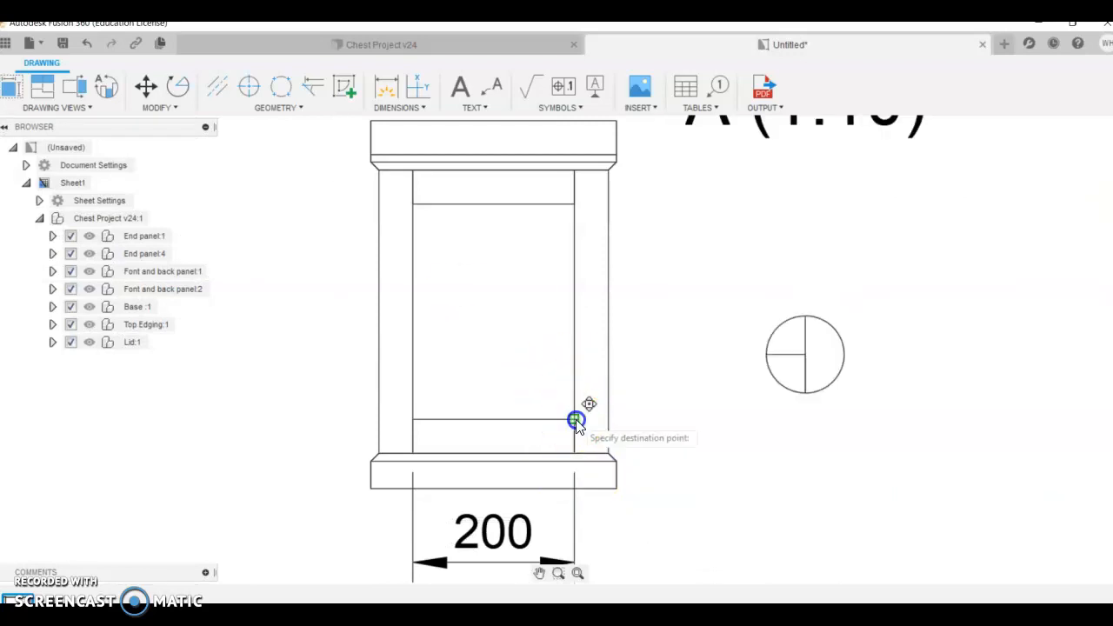
{"action": "left_click", "coordinate": [595, 449]}
{"action": "left_click", "coordinate": [608, 422]}
{"action": "left_click", "coordinate": [610, 408]}
{"action": "left_click", "coordinate": [608, 409]}
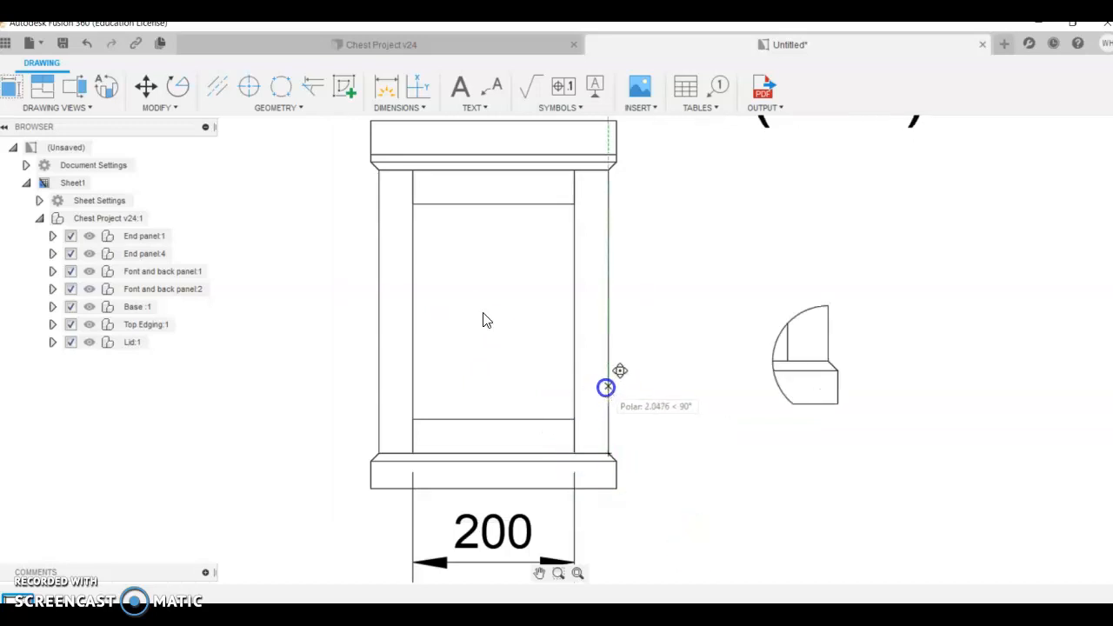
{"action": "left_click", "coordinate": [608, 387]}
{"action": "left_click", "coordinate": [604, 453]}
{"action": "left_click", "coordinate": [595, 451]}
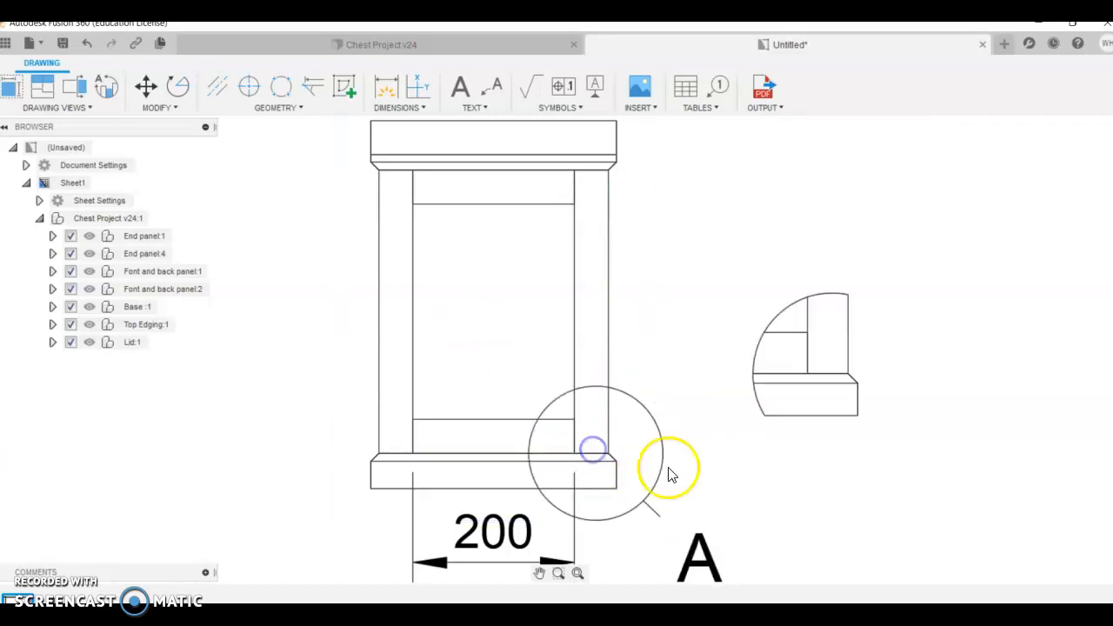
{"action": "left_click", "coordinate": [817, 431]}
Move the detail view farther right of the side view and set its scale to 1:5
{"action": "scroll", "coordinate": [754, 493], "scroll_direction": "down", "scroll_amount": 3}
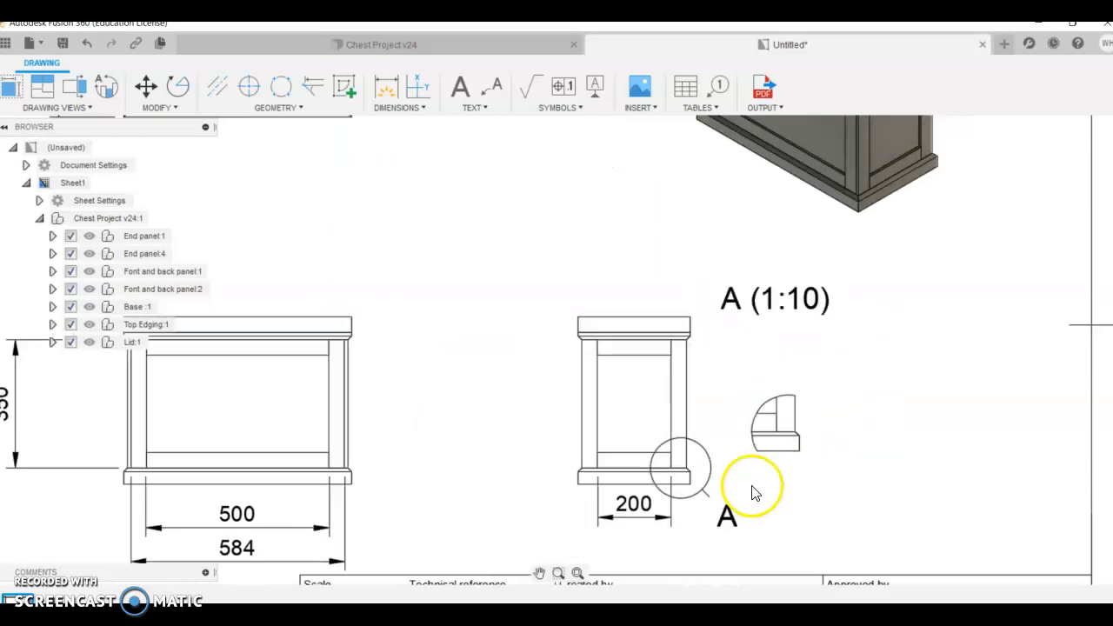
{"action": "left_click_drag", "start_coordinate": [775, 426], "coordinate": [845, 424]}
{"action": "scroll", "coordinate": [857, 454], "scroll_direction": "up", "scroll_amount": 2}
{"action": "scroll", "coordinate": [856, 454], "scroll_direction": "up", "scroll_amount": 2}
{"action": "left_click", "coordinate": [859, 428]}
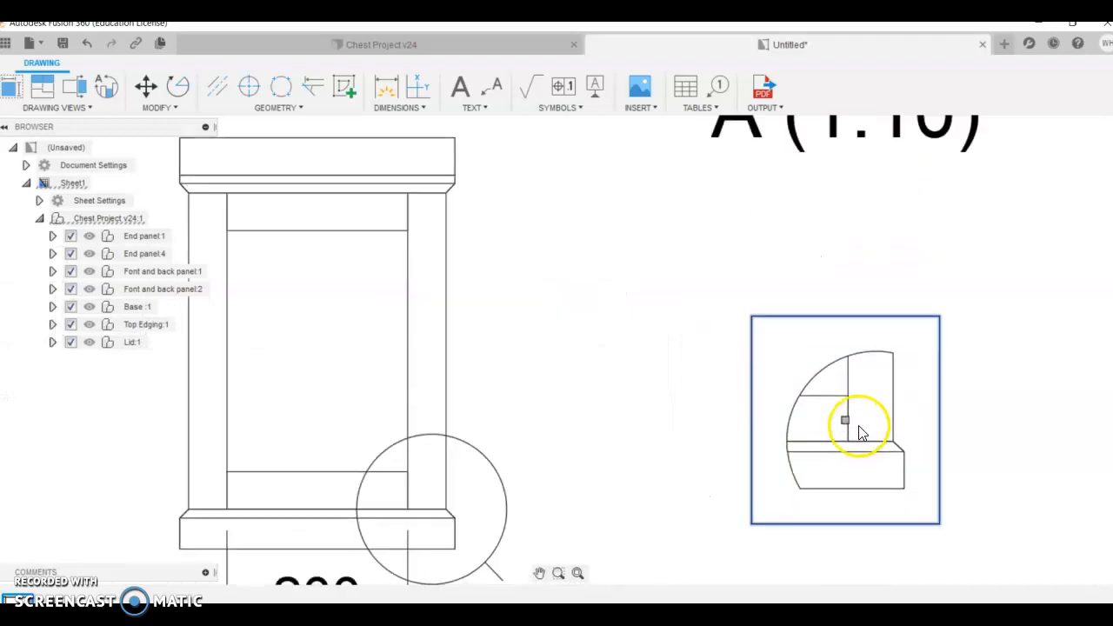
{"action": "double_click", "coordinate": [872, 427]}
{"action": "left_click", "coordinate": [502, 320]}
{"action": "type", "text": "1:5"}
{"action": "key", "text": "Return"}
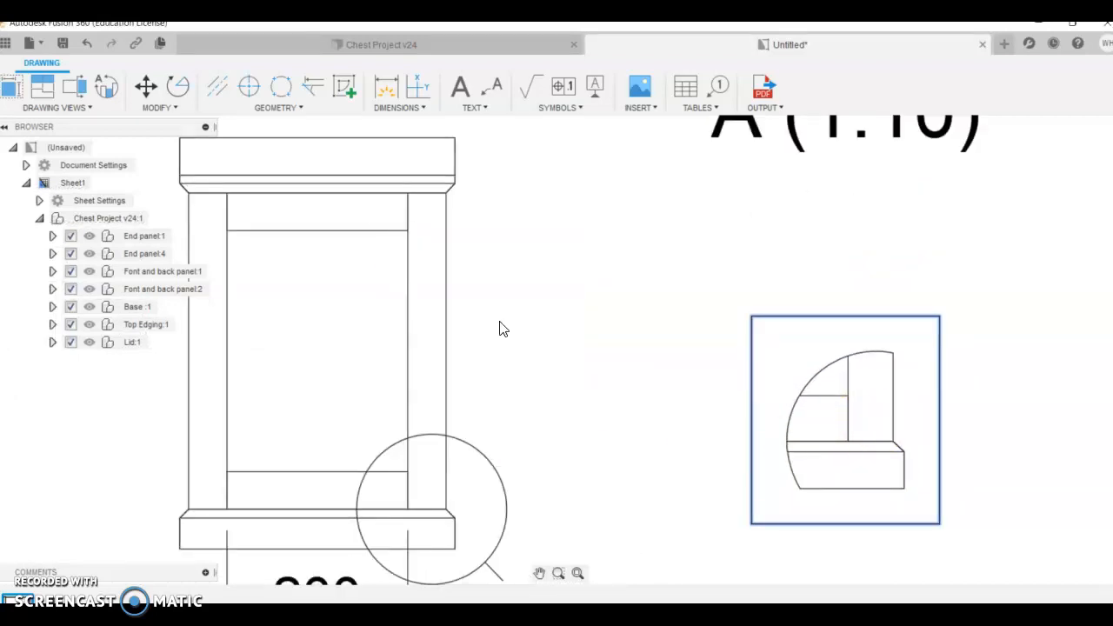
Move the detail view's label down to sit just above the detail view
{"action": "scroll", "coordinate": [863, 540], "scroll_direction": "down", "scroll_amount": 2}
{"action": "scroll", "coordinate": [839, 502], "scroll_direction": "up", "scroll_amount": 2}
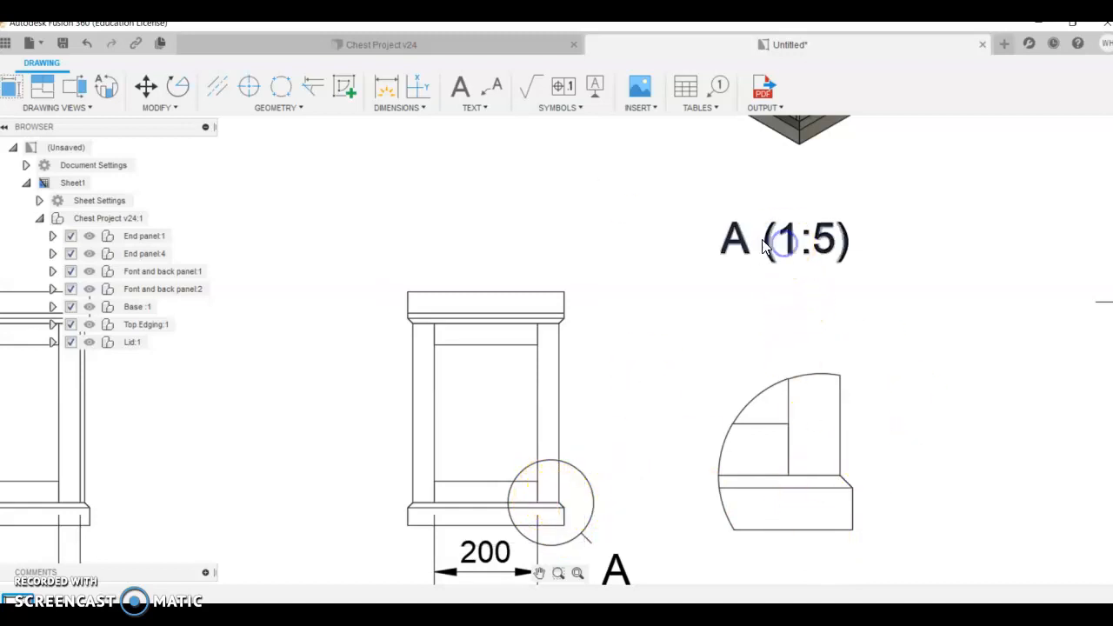
{"action": "left_click", "coordinate": [778, 261]}
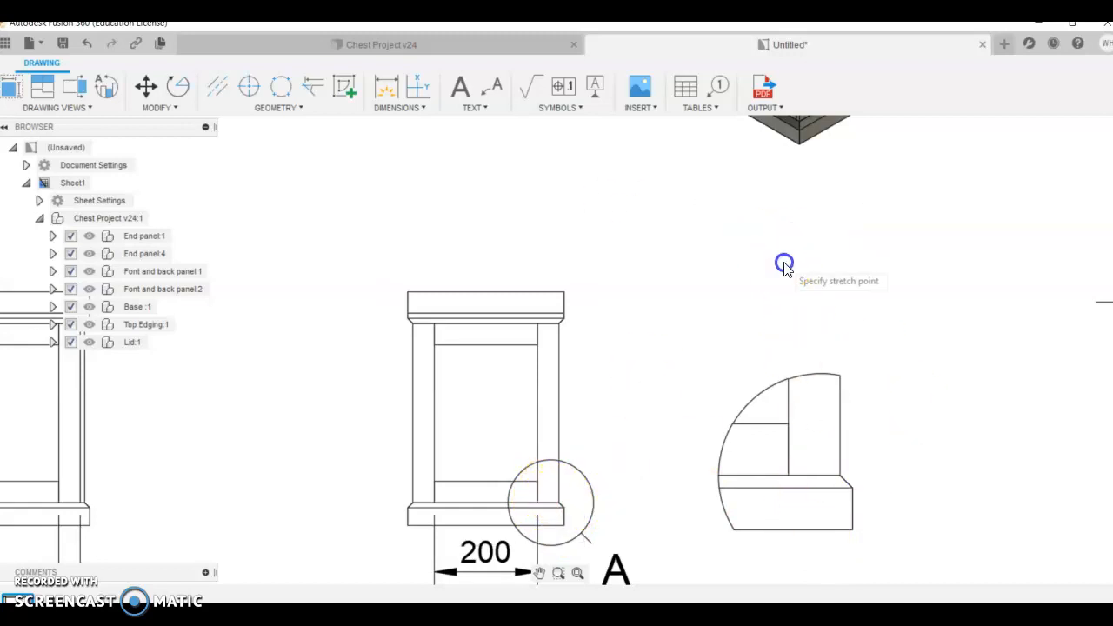
{"action": "left_click", "coordinate": [795, 339]}
{"action": "scroll", "coordinate": [783, 383], "scroll_direction": "down", "scroll_amount": 3}
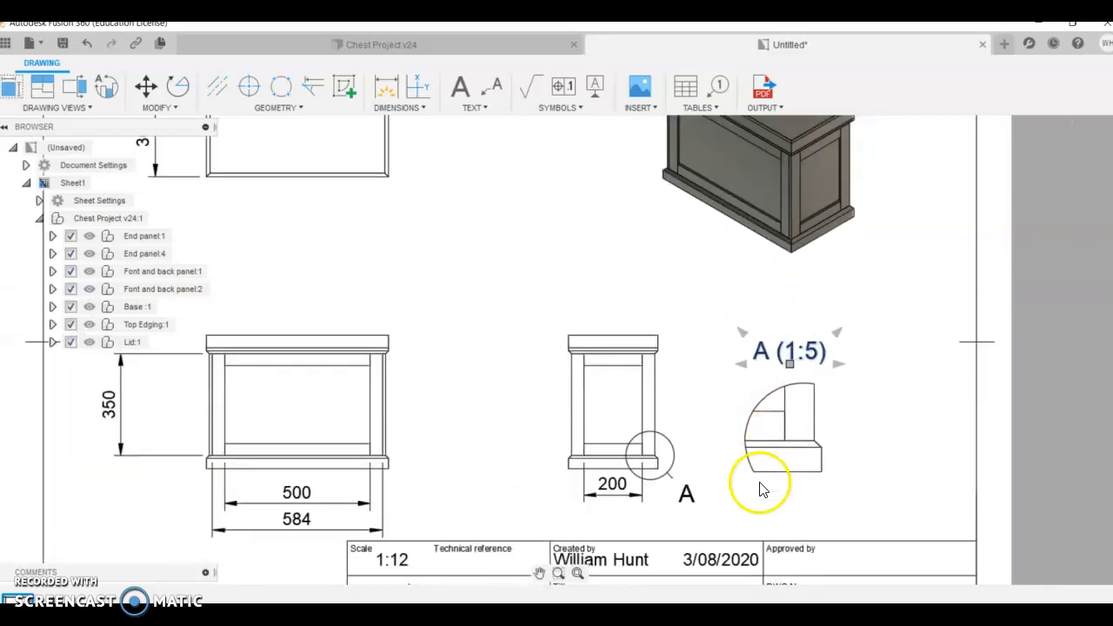
{"action": "scroll", "coordinate": [759, 490], "scroll_direction": "up", "scroll_amount": 1}
{"action": "left_click", "coordinate": [916, 396]}
Change the detail view's style to show visible and hidden edges
{"action": "scroll", "coordinate": [810, 433], "scroll_direction": "up", "scroll_amount": 2}
{"action": "double_click", "coordinate": [802, 432]}
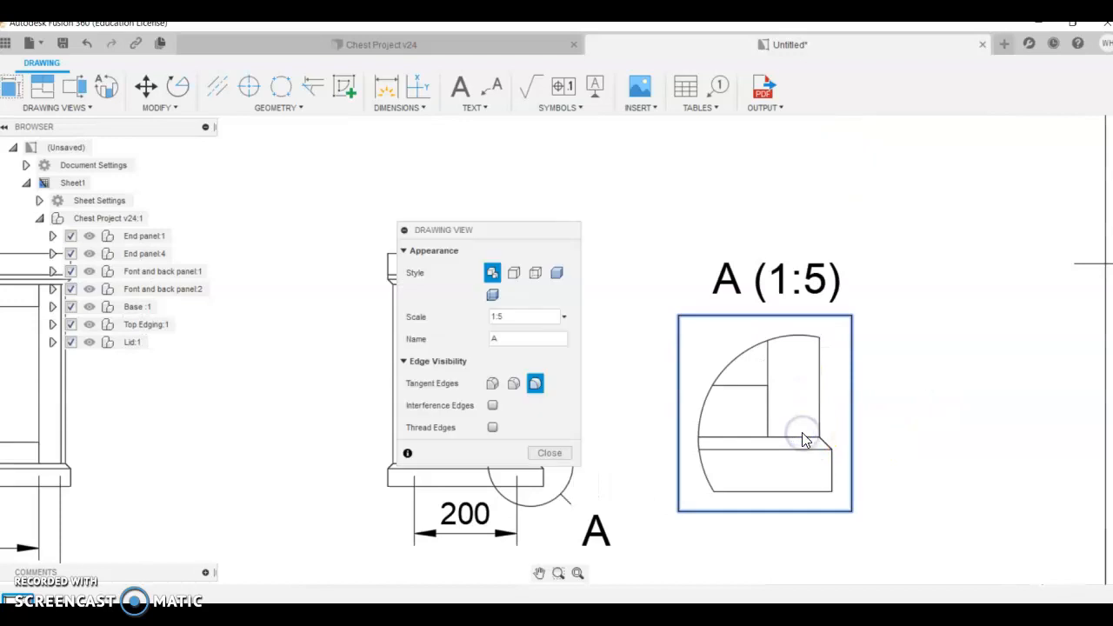
{"action": "left_click", "coordinate": [535, 274]}
{"action": "scroll", "coordinate": [843, 448], "scroll_direction": "up", "scroll_amount": 2}
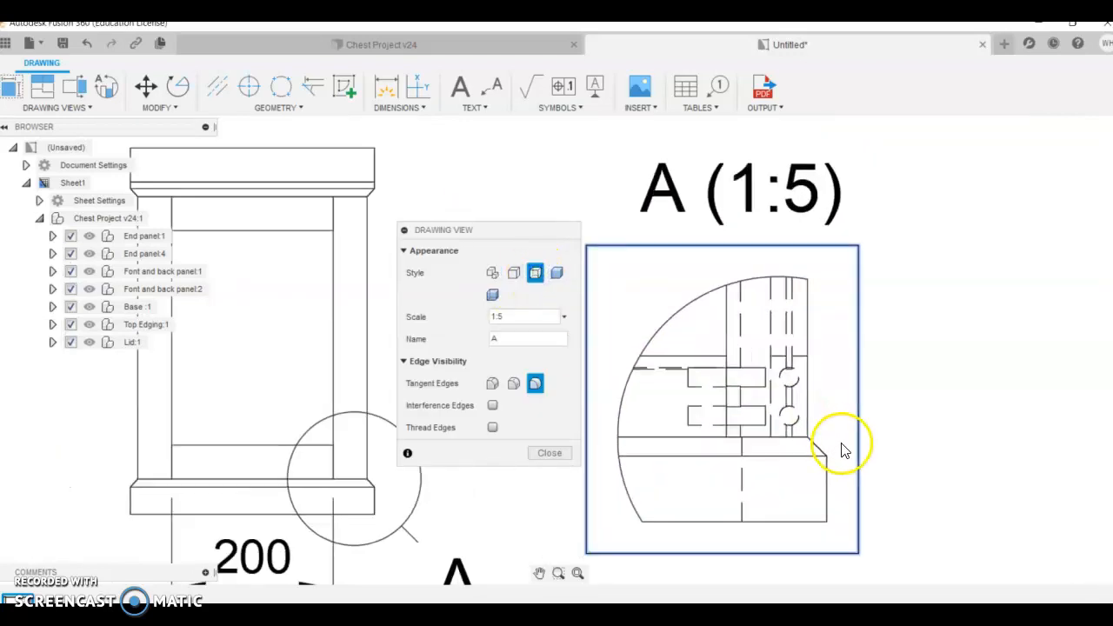
{"action": "scroll", "coordinate": [841, 450], "scroll_direction": "up", "scroll_amount": 1}
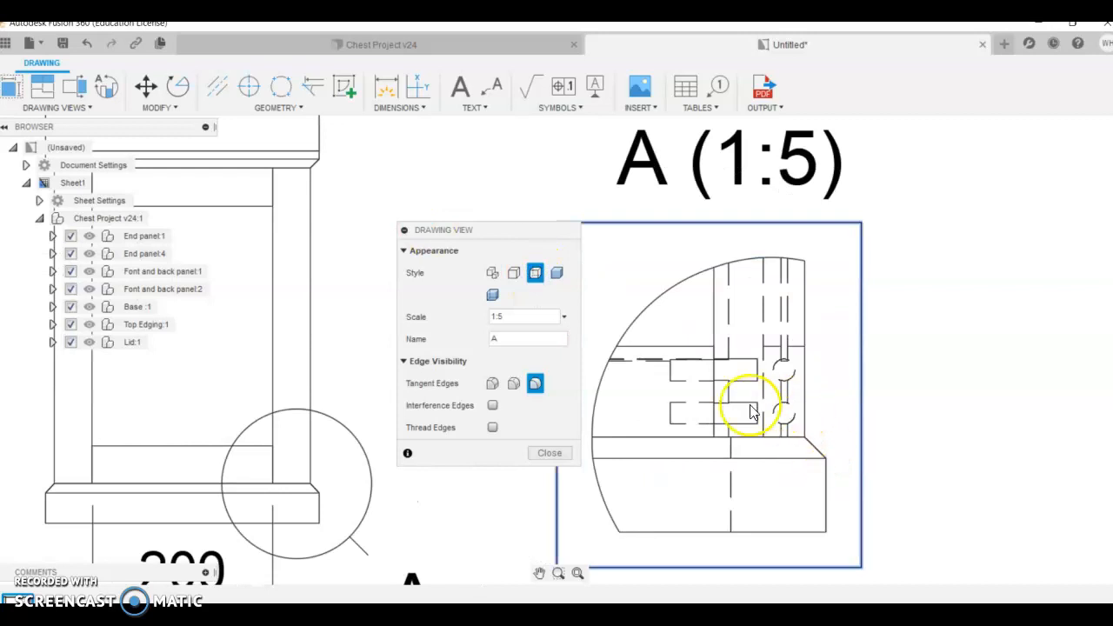
{"action": "left_click", "coordinate": [557, 457]}
Dimension the upper dowel hole's diameter in the detail view, placing the dimension at its upper right
{"action": "left_click", "coordinate": [374, 93]}
{"action": "scroll", "coordinate": [789, 409], "scroll_direction": "up", "scroll_amount": 3}
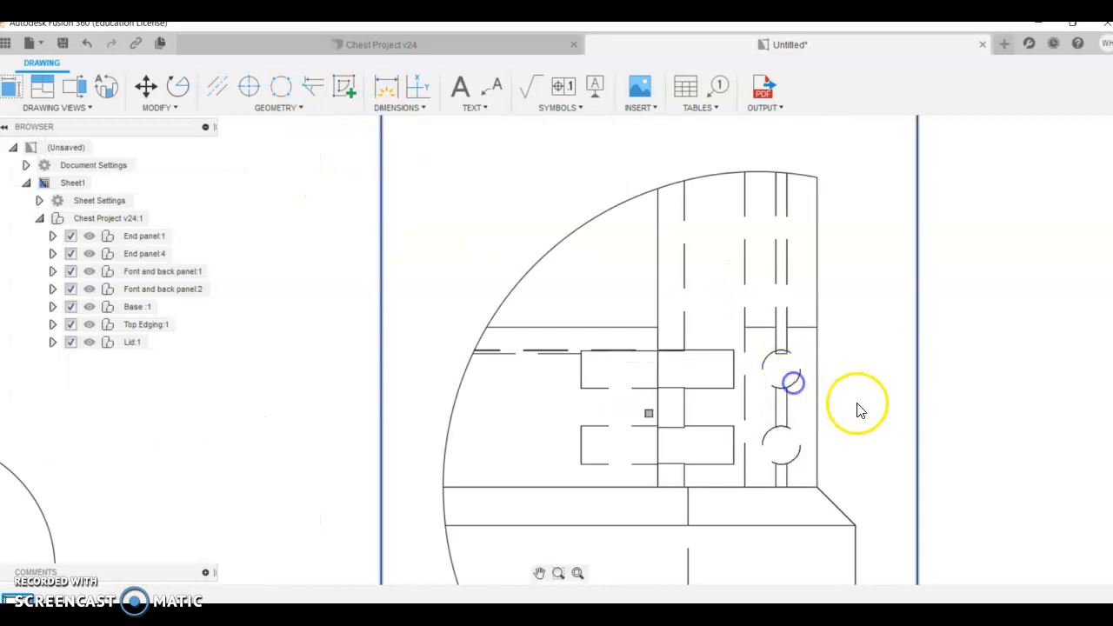
{"action": "scroll", "coordinate": [782, 452], "scroll_direction": "down", "scroll_amount": 5}
{"action": "scroll", "coordinate": [787, 478], "scroll_direction": "up", "scroll_amount": 4}
{"action": "scroll", "coordinate": [834, 426], "scroll_direction": "up", "scroll_amount": 2}
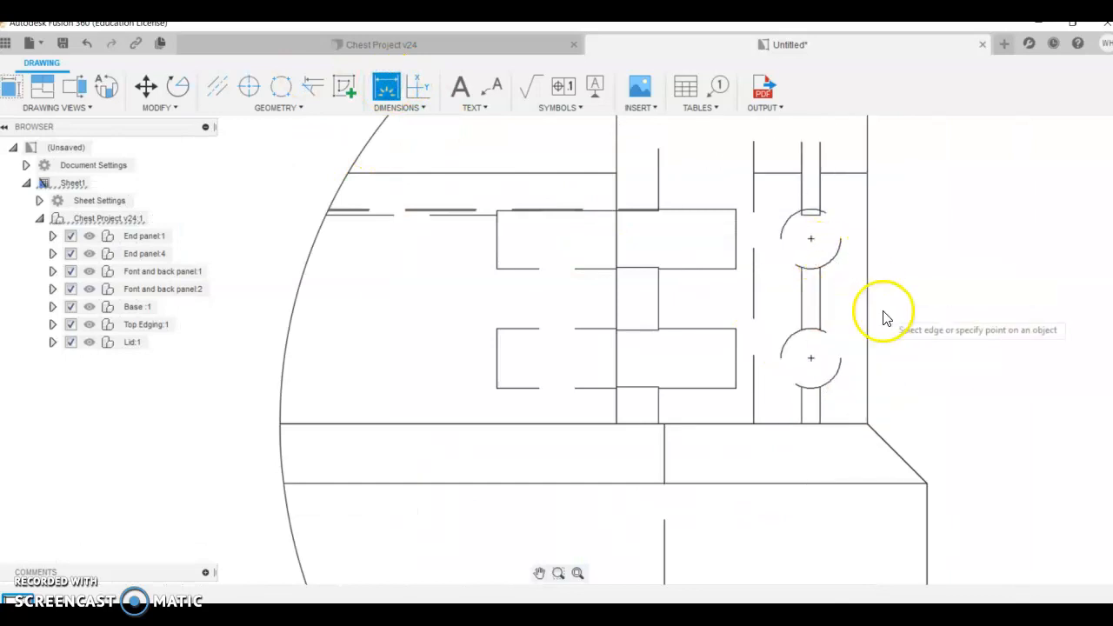
{"action": "left_click", "coordinate": [840, 248]}
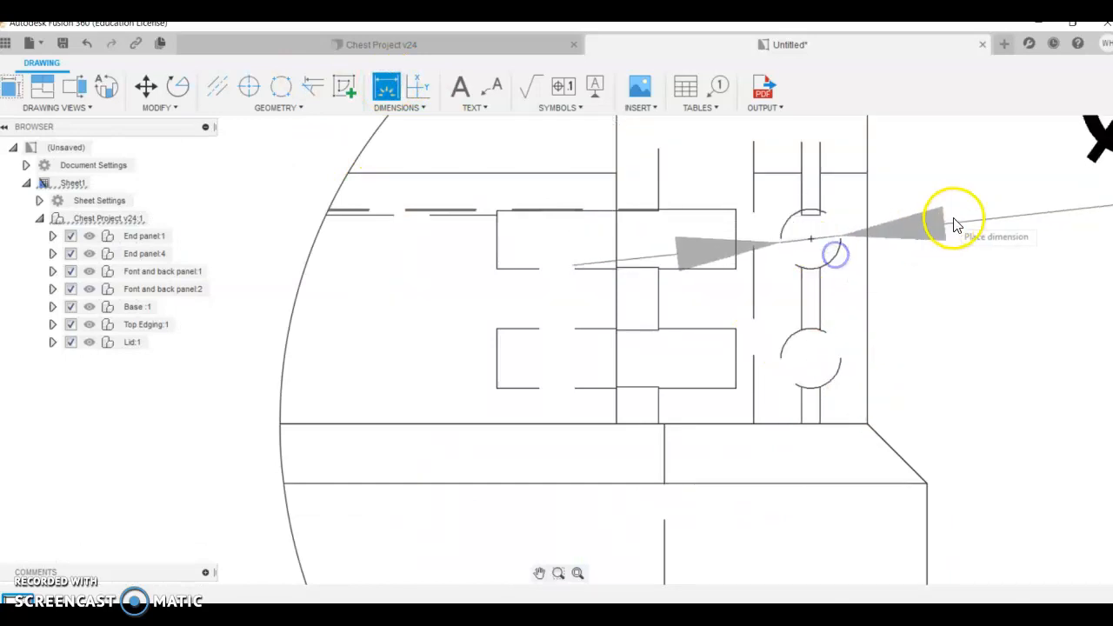
{"action": "scroll", "coordinate": [1019, 254], "scroll_direction": "down", "scroll_amount": 3}
{"action": "scroll", "coordinate": [1018, 254], "scroll_direction": "down", "scroll_amount": 3}
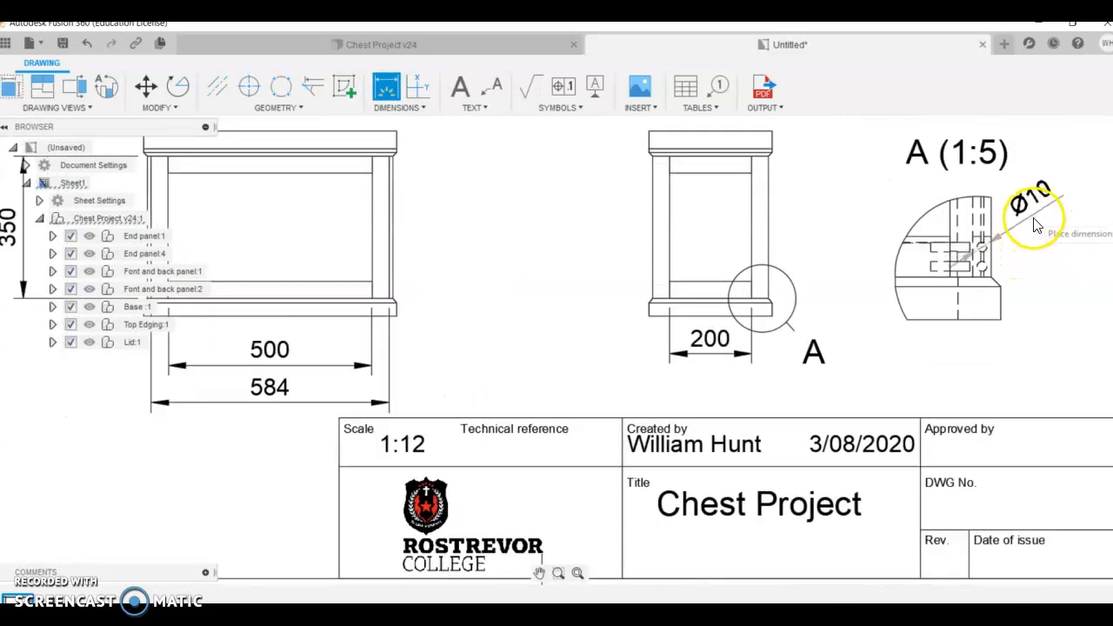
Dimension the vertical spacing between the two dowel hole centres, placing the dimension right of the detail view
{"action": "scroll", "coordinate": [1004, 258], "scroll_direction": "up", "scroll_amount": 5}
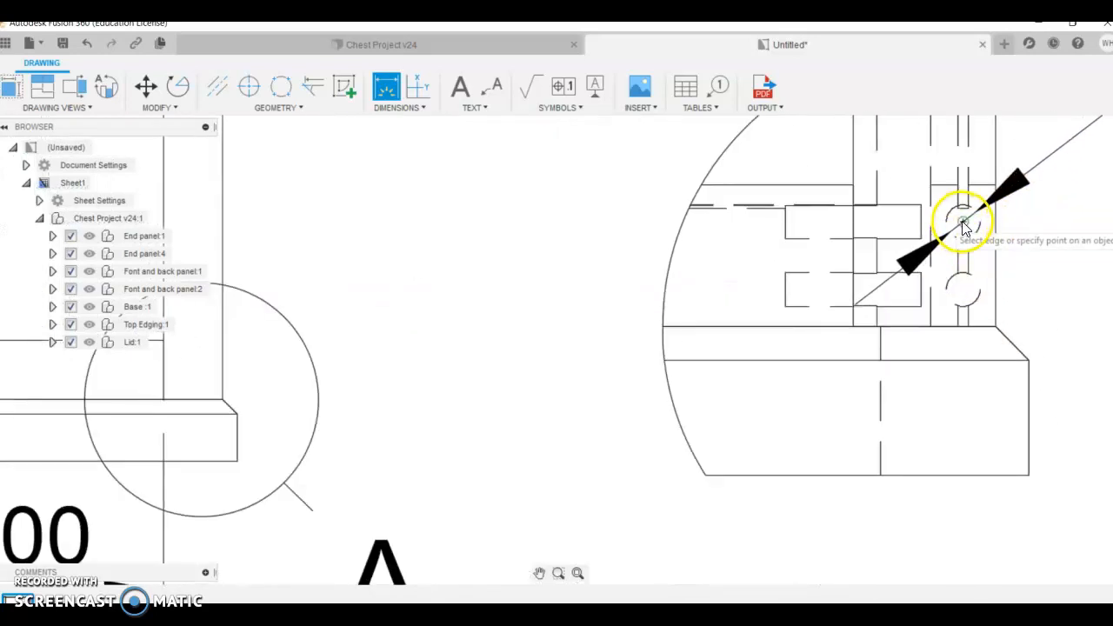
{"action": "left_click", "coordinate": [963, 224]}
{"action": "left_click", "coordinate": [963, 288]}
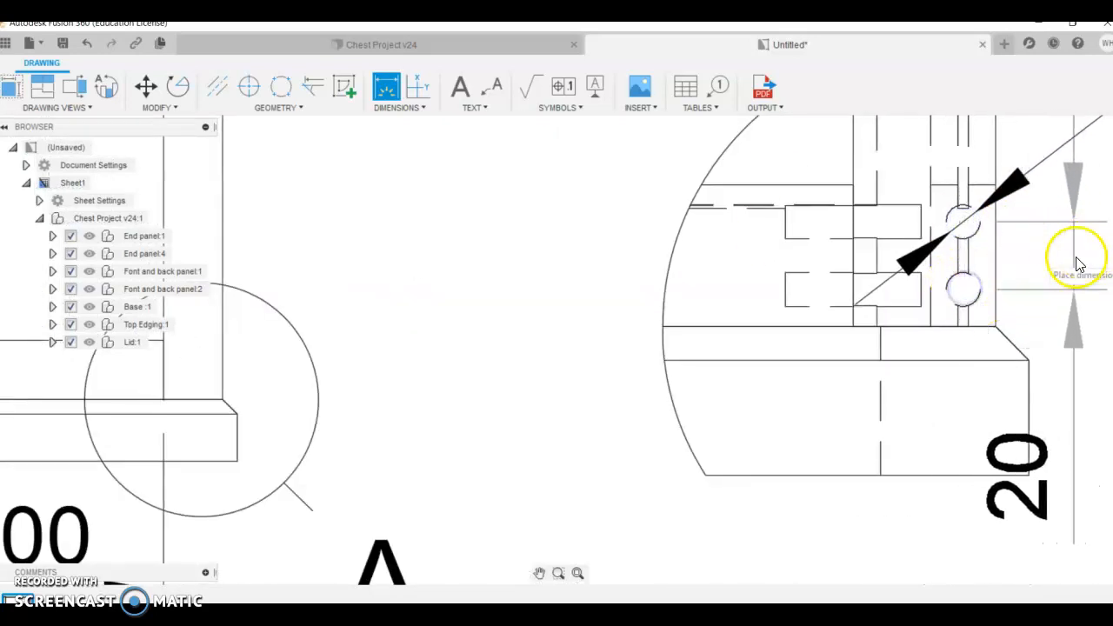
{"action": "scroll", "coordinate": [1076, 263], "scroll_direction": "down", "scroll_amount": 5}
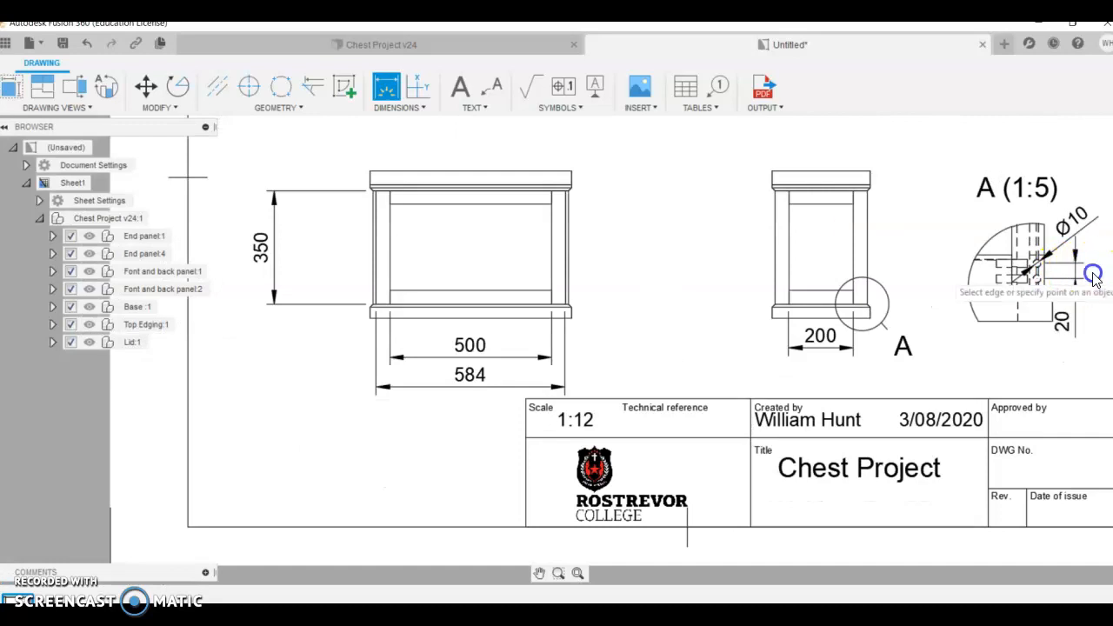
Dimension the height of the lower dowel hole's centre above the leg's bottom edge, placing the dimension right of the detail view
{"action": "scroll", "coordinate": [1036, 285], "scroll_direction": "up", "scroll_amount": 5}
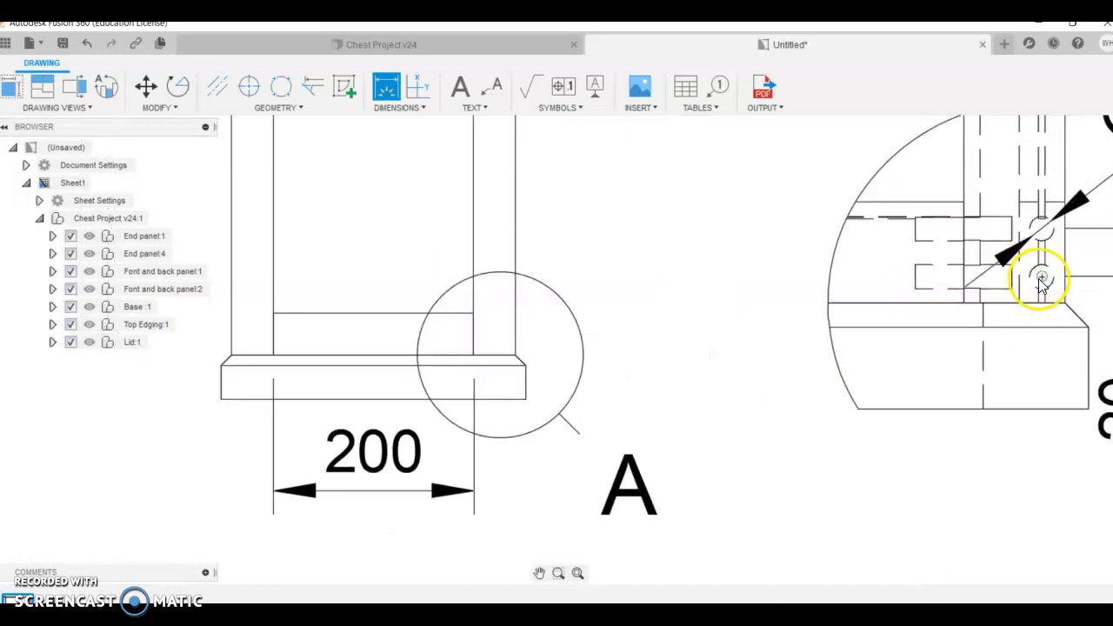
{"action": "left_click", "coordinate": [1042, 276]}
{"action": "left_click", "coordinate": [1046, 302]}
{"action": "scroll", "coordinate": [1076, 316], "scroll_direction": "down", "scroll_amount": 5}
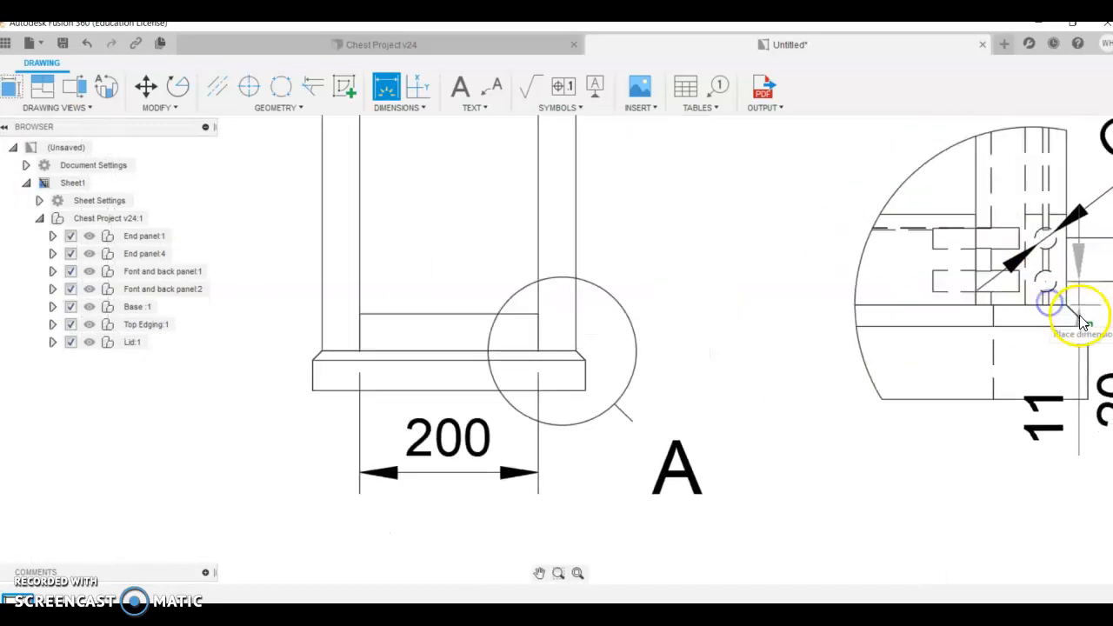
{"action": "scroll", "coordinate": [833, 330], "scroll_direction": "down", "scroll_amount": 5}
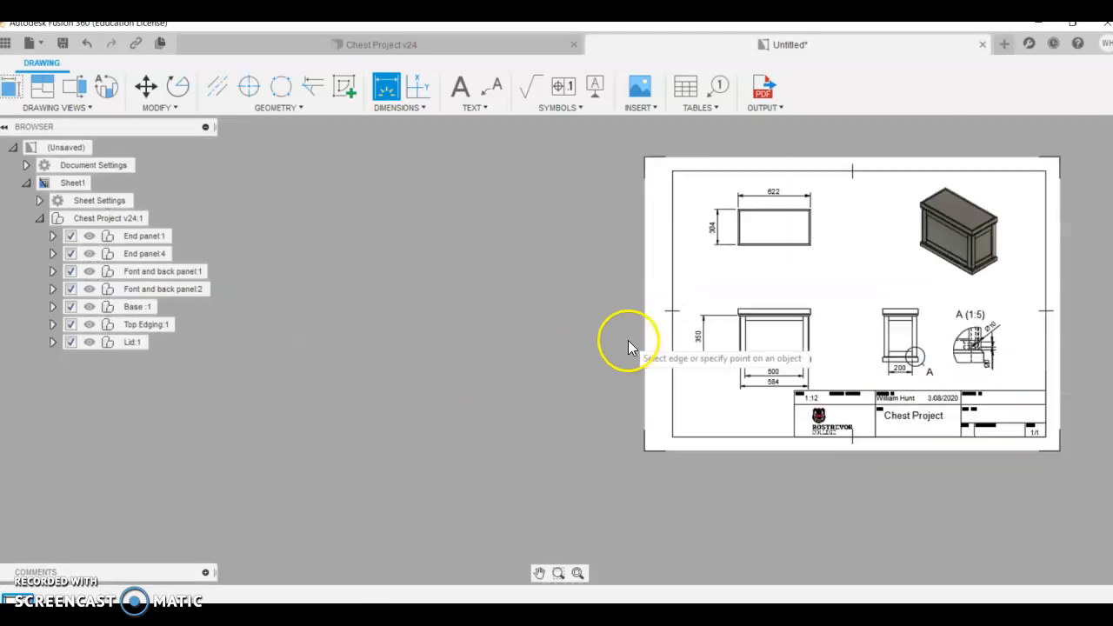
{"action": "scroll", "coordinate": [739, 342], "scroll_direction": "up", "scroll_amount": 6}
{"action": "scroll", "coordinate": [791, 325], "scroll_direction": "up", "scroll_amount": 5}
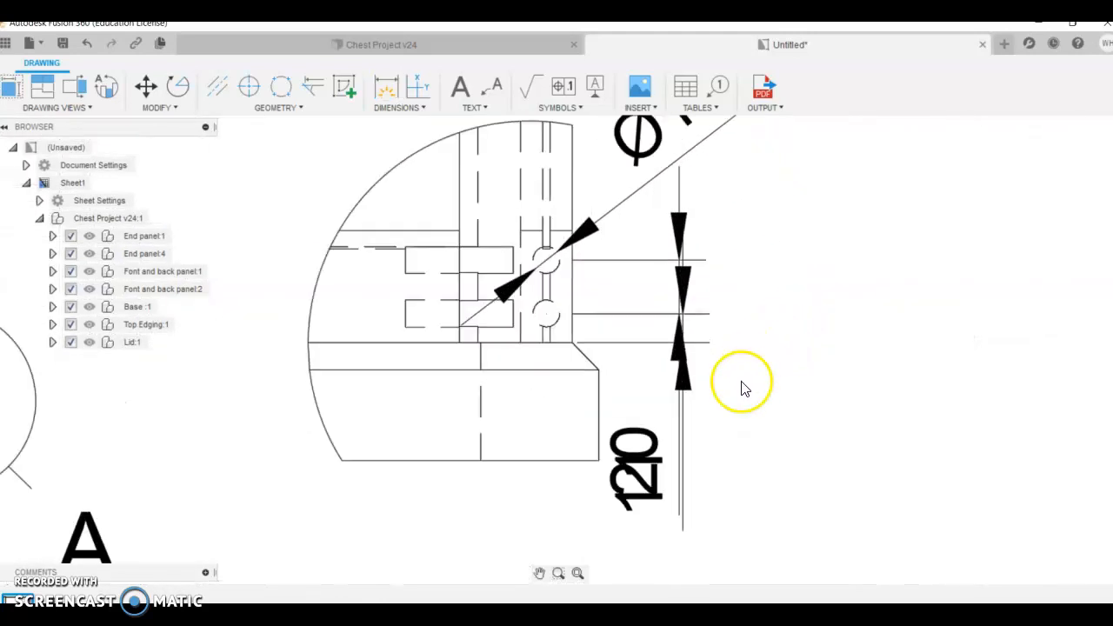
Spread out the detail view's dimensions, moving the 11 and 20 dimensions further right side by side and the hole diameter further outward
{"action": "scroll", "coordinate": [734, 408], "scroll_direction": "down", "scroll_amount": 5}
{"action": "left_click", "coordinate": [750, 373]}
{"action": "left_click", "coordinate": [735, 454]}
{"action": "left_click", "coordinate": [708, 369]}
{"action": "left_click", "coordinate": [708, 365]}
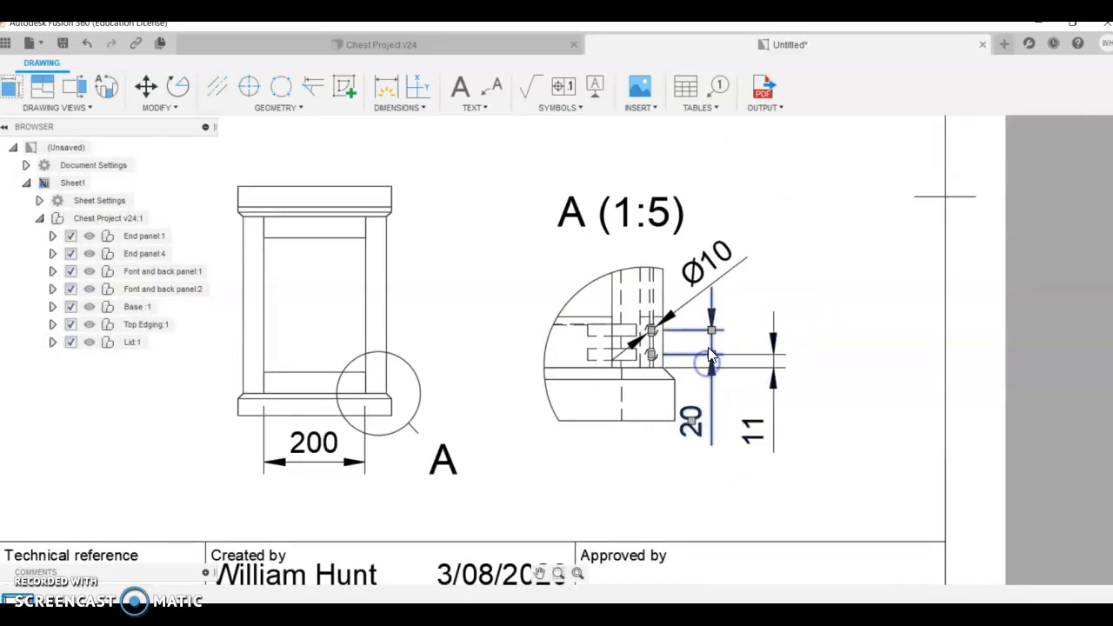
{"action": "left_click_drag", "start_coordinate": [712, 353], "coordinate": [789, 358]}
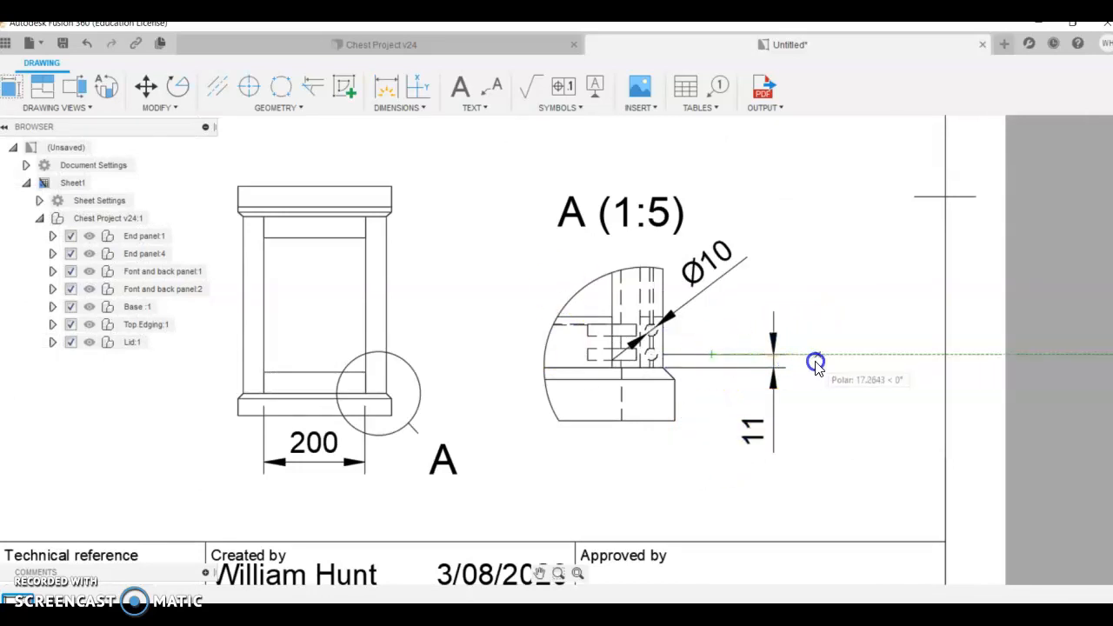
{"action": "left_click", "coordinate": [816, 364]}
{"action": "left_click", "coordinate": [740, 315]}
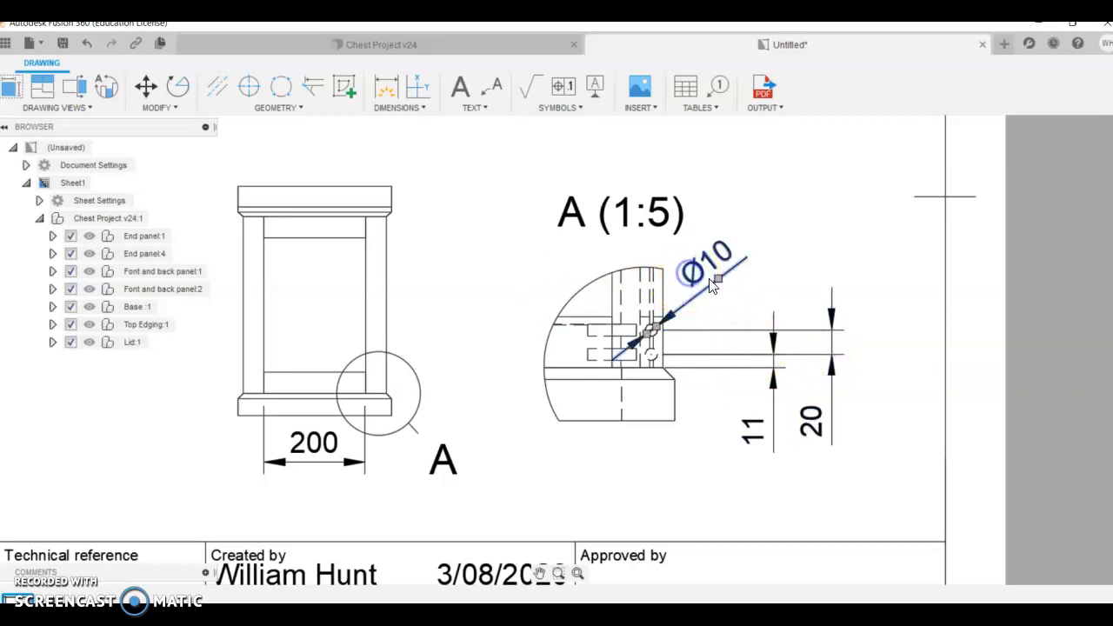
{"action": "left_click", "coordinate": [769, 271]}
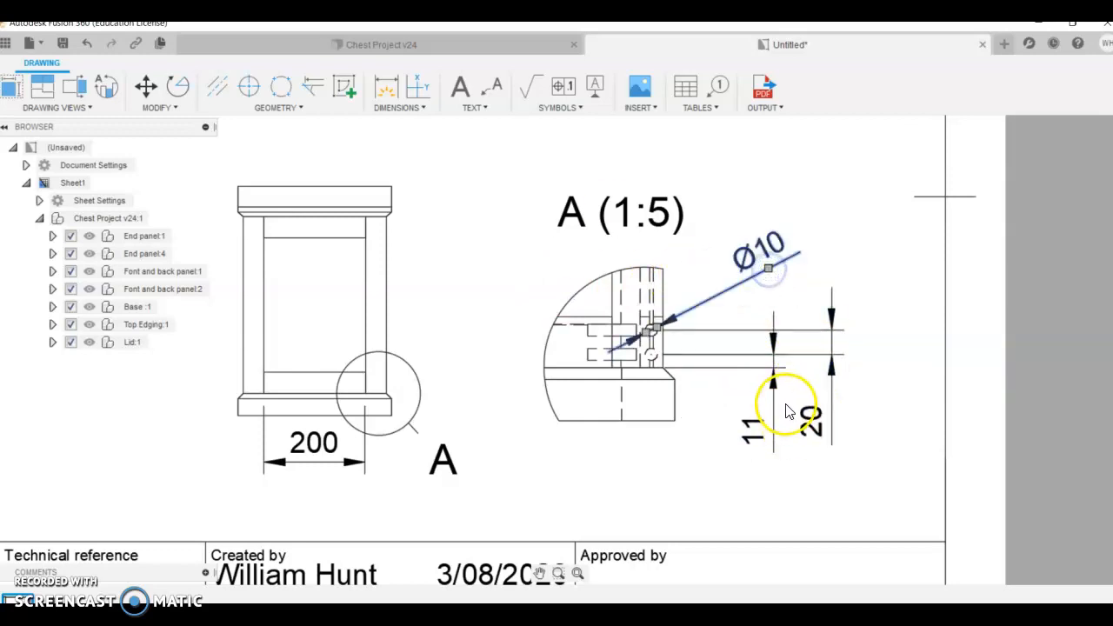
Move detail view A slightly further away from the side view, towards the sheet's right border
{"action": "scroll", "coordinate": [783, 409], "scroll_direction": "up", "scroll_amount": 2}
{"action": "scroll", "coordinate": [606, 403], "scroll_direction": "down", "scroll_amount": 2}
{"action": "left_click", "coordinate": [608, 413]}
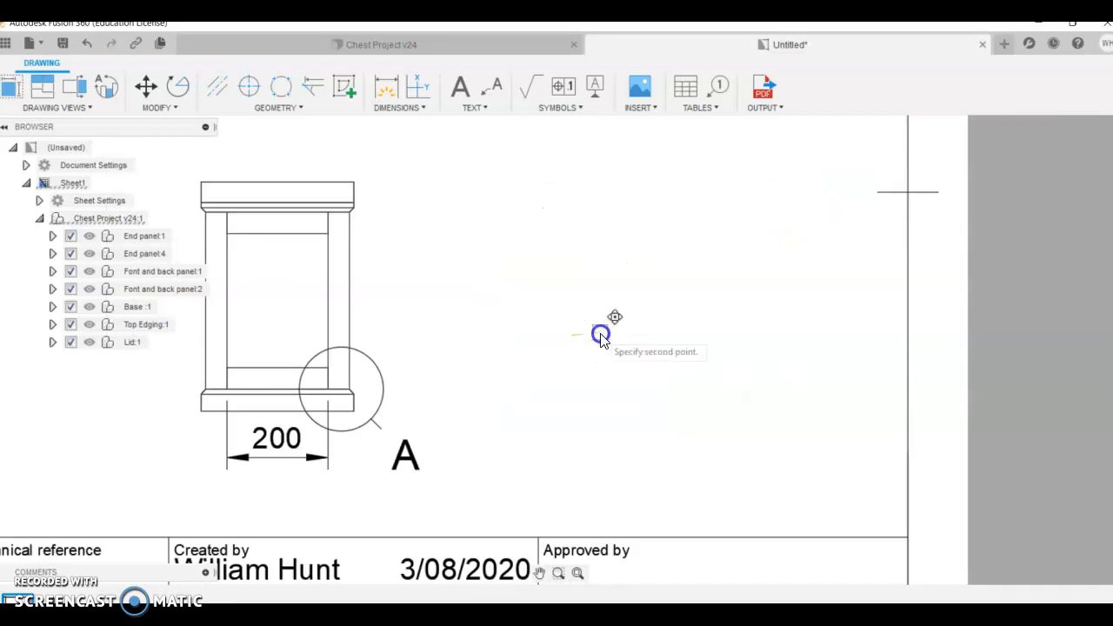
{"action": "left_click", "coordinate": [615, 342]}
{"action": "scroll", "coordinate": [735, 492], "scroll_direction": "down", "scroll_amount": 2}
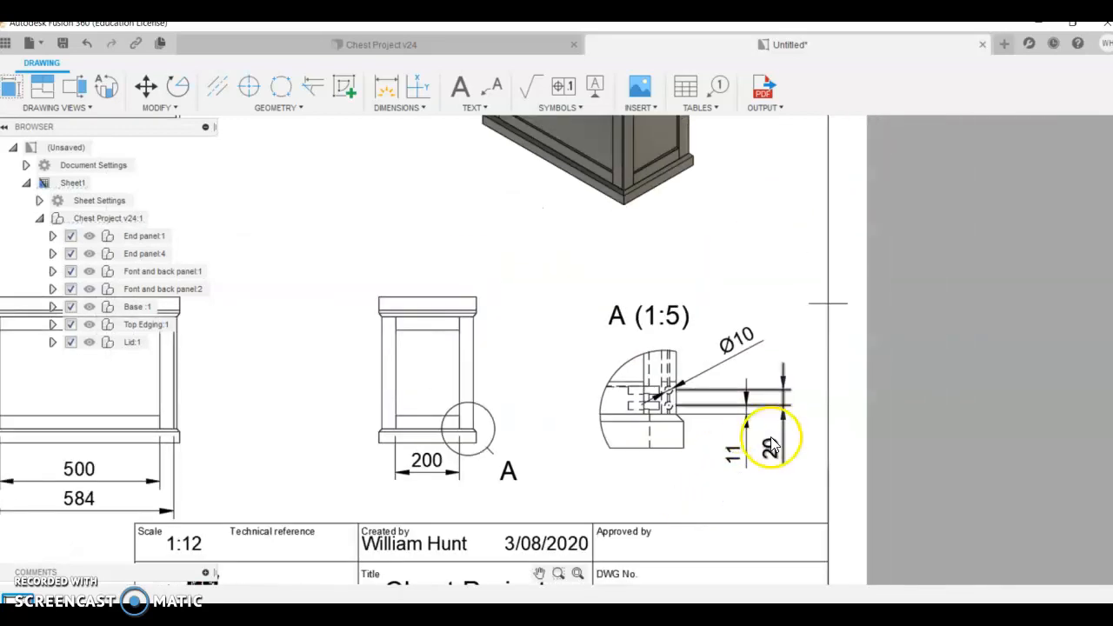
Move the side view a little closer to the front view, widening its gap to the detail view
{"action": "scroll", "coordinate": [487, 439], "scroll_direction": "down", "scroll_amount": 3}
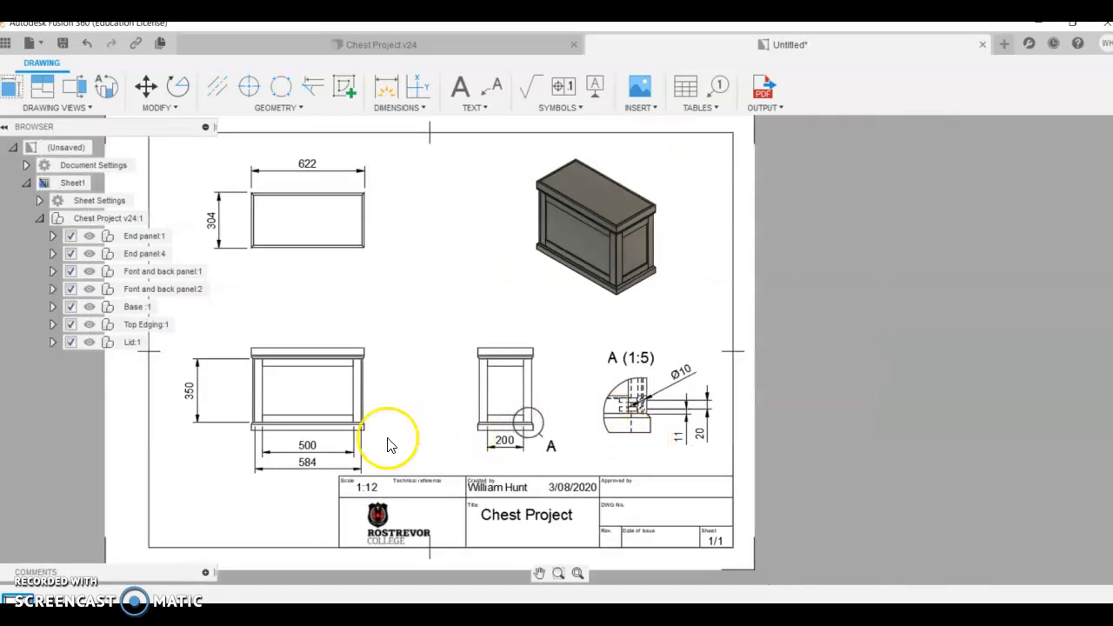
{"action": "left_click", "coordinate": [513, 400]}
{"action": "left_click_drag", "start_coordinate": [484, 396], "coordinate": [468, 397]}
{"action": "scroll", "coordinate": [479, 491], "scroll_direction": "down", "scroll_amount": 1}
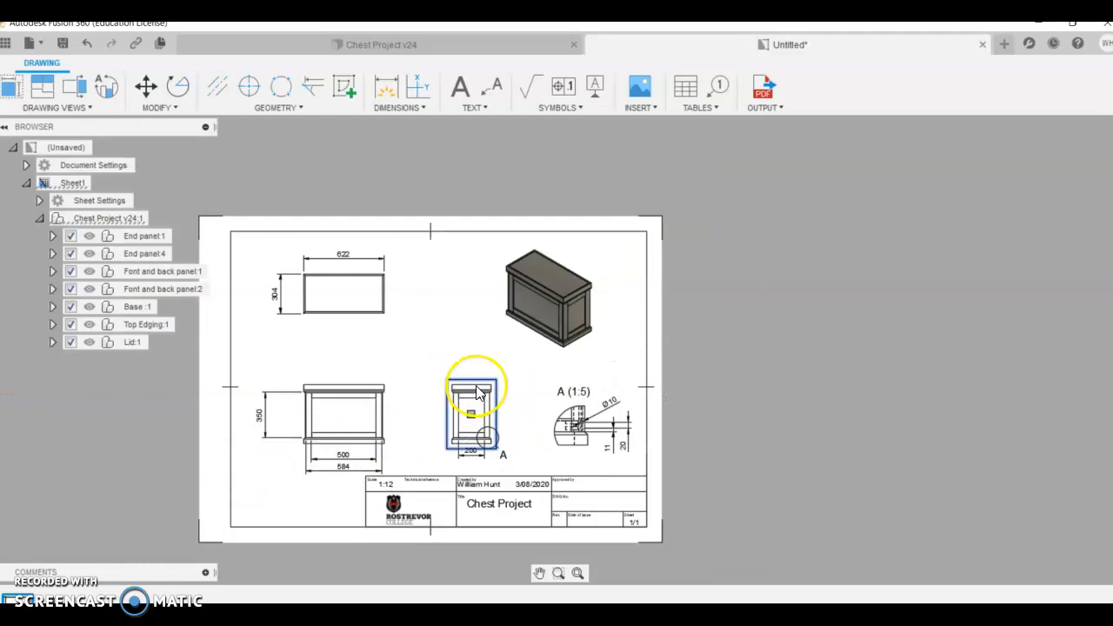
{"action": "scroll", "coordinate": [477, 393], "scroll_direction": "up", "scroll_amount": 1}
{"action": "scroll", "coordinate": [381, 500], "scroll_direction": "up", "scroll_amount": 1}
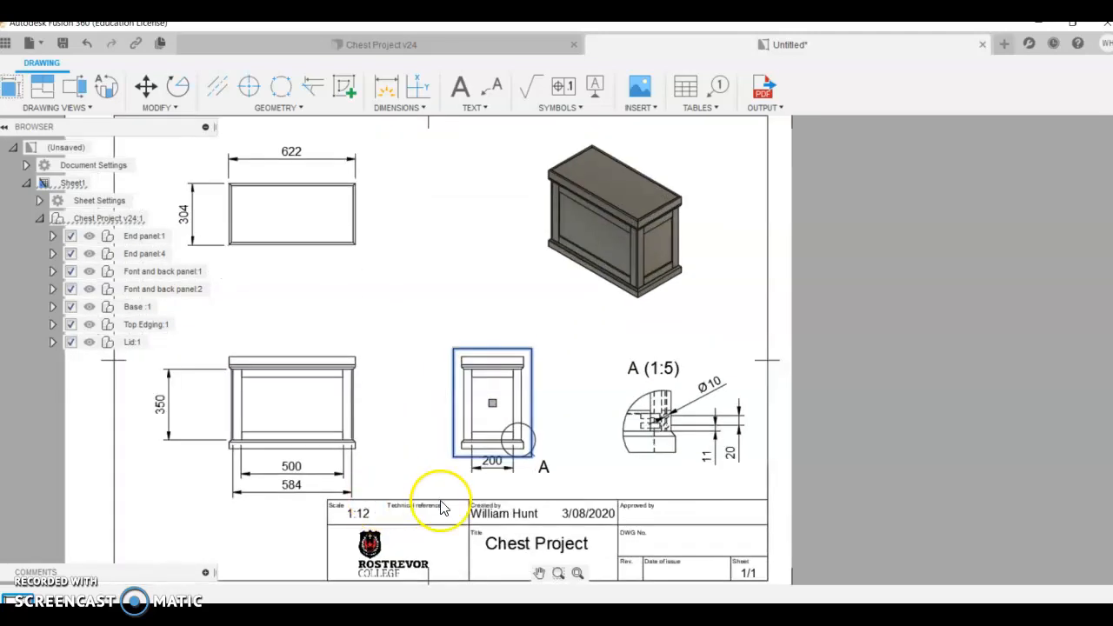
{"action": "left_click", "coordinate": [513, 460]}
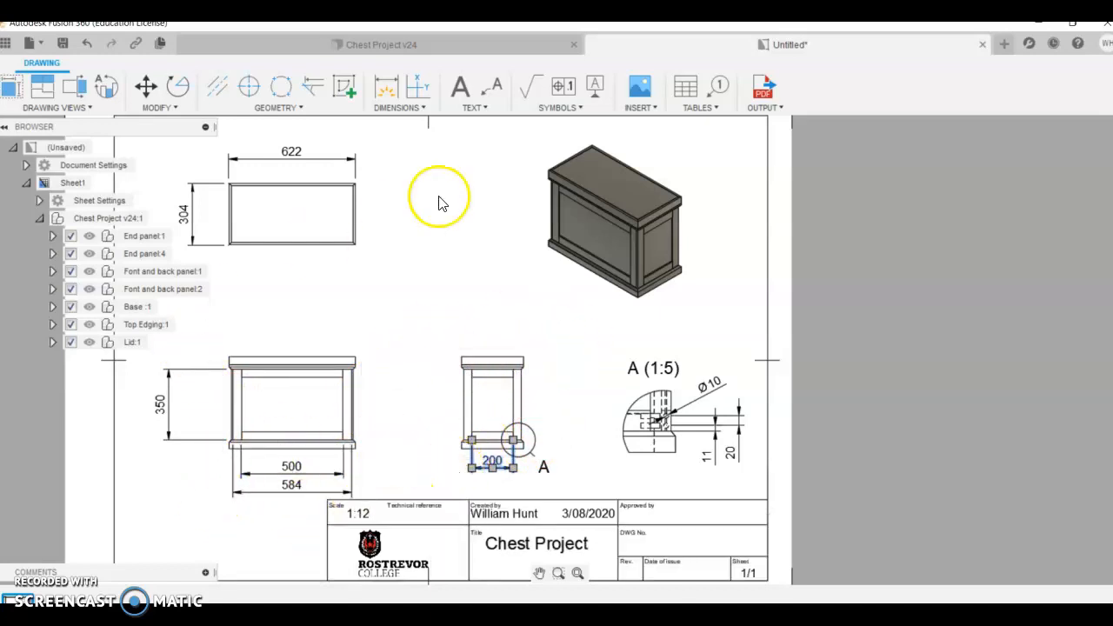
Switch to the Chest Project v24 model and hide the lid, top edging and base, leaving all four side panels shown
{"action": "left_click", "coordinate": [302, 41]}
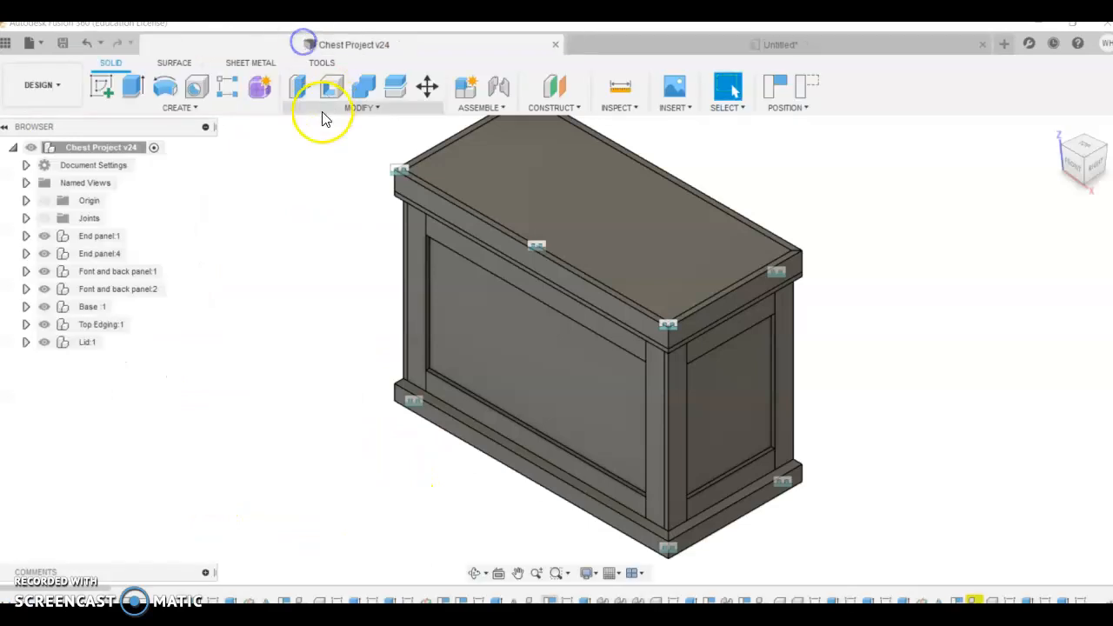
{"action": "left_click", "coordinate": [44, 238]}
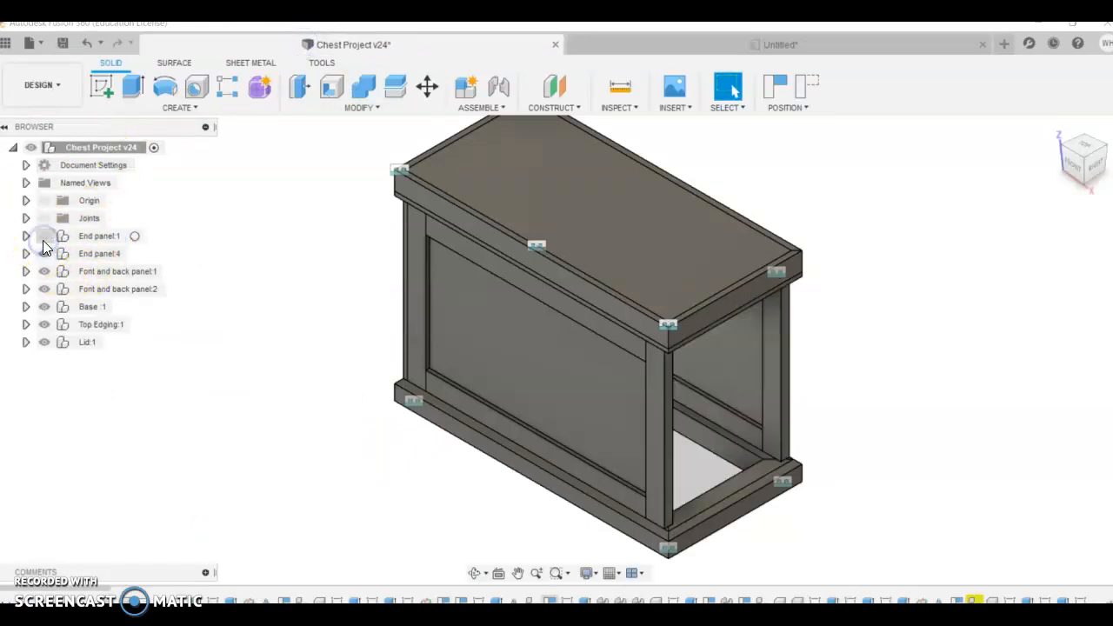
{"action": "left_click", "coordinate": [42, 342]}
{"action": "left_click", "coordinate": [43, 325]}
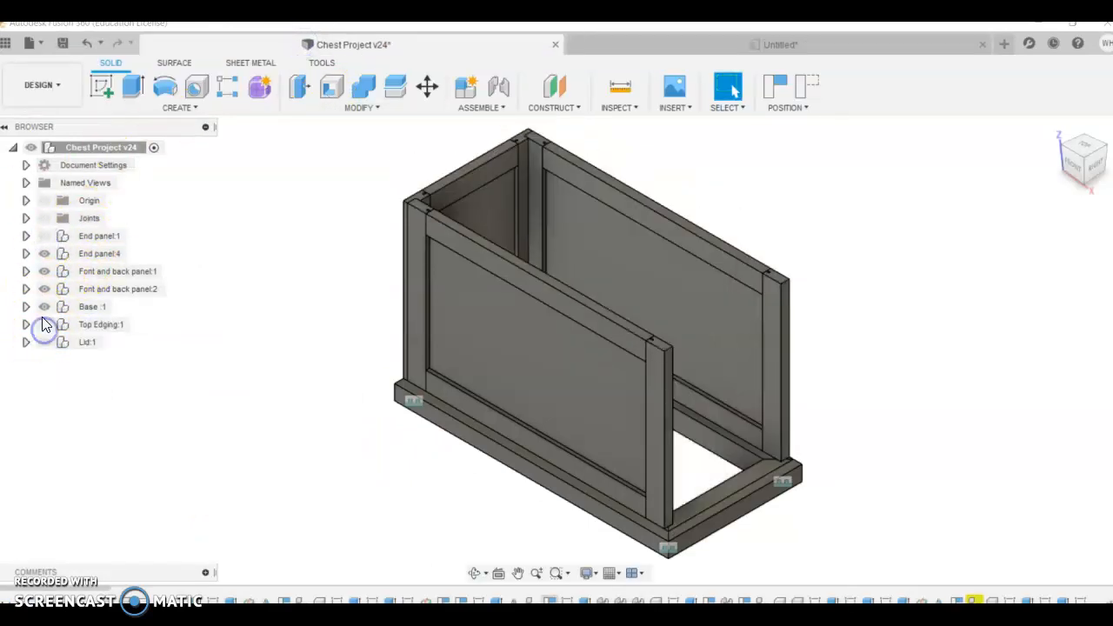
{"action": "left_click", "coordinate": [43, 308]}
{"action": "left_click", "coordinate": [44, 236]}
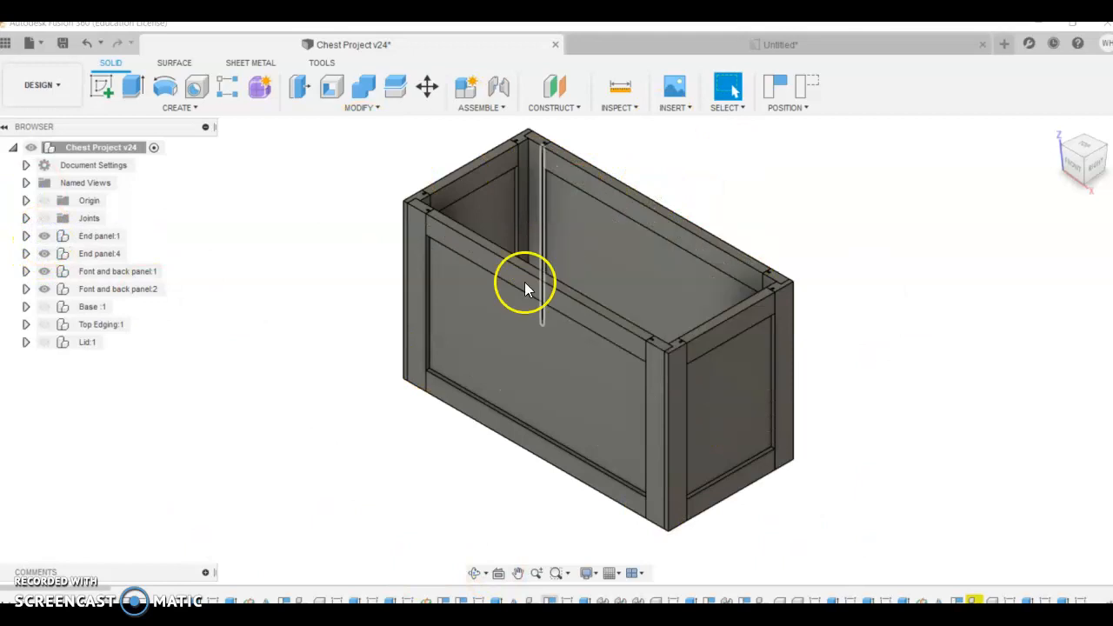
Return to the untitled drawing and move the front view upward, further above the title block
{"action": "left_click", "coordinate": [799, 44]}
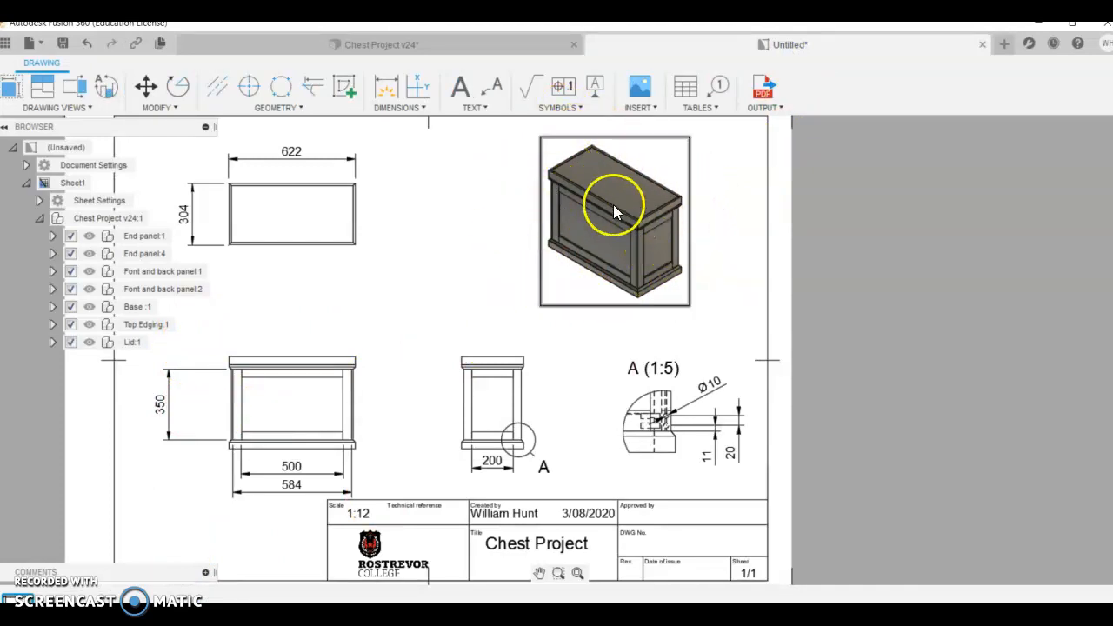
{"action": "scroll", "coordinate": [476, 311], "scroll_direction": "down", "scroll_amount": 1}
{"action": "left_click", "coordinate": [335, 400]}
{"action": "left_click", "coordinate": [331, 384]}
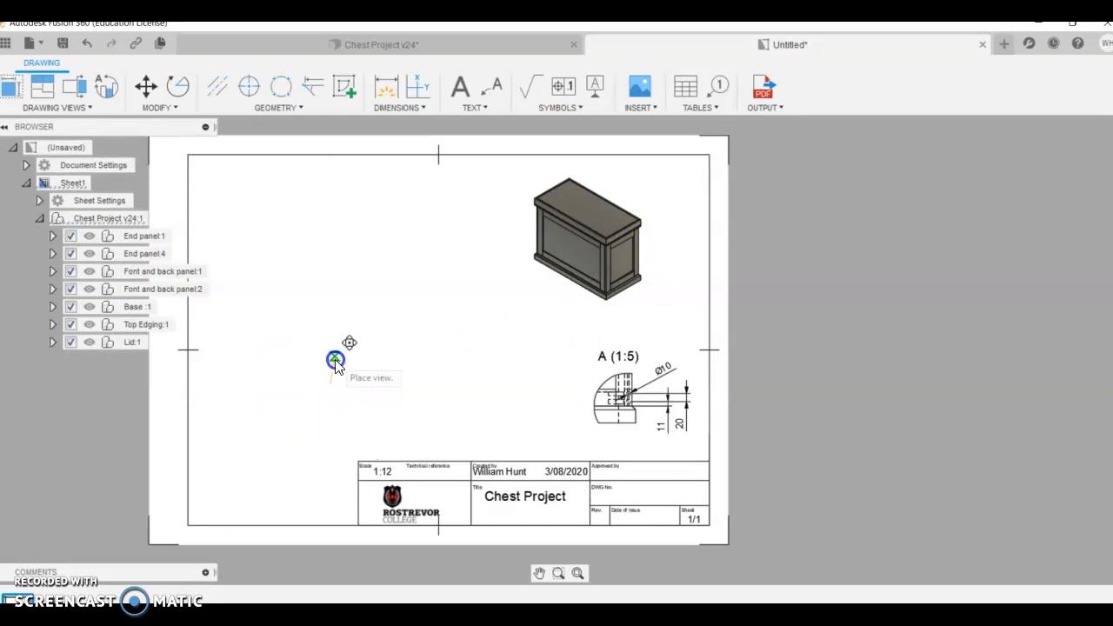
{"action": "left_click", "coordinate": [334, 369]}
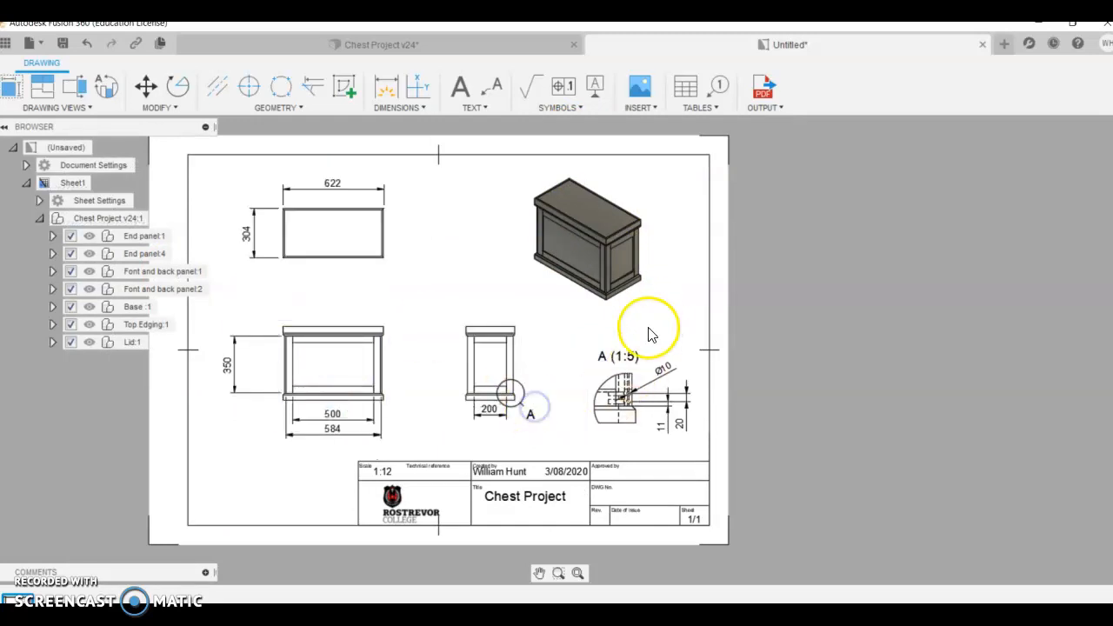